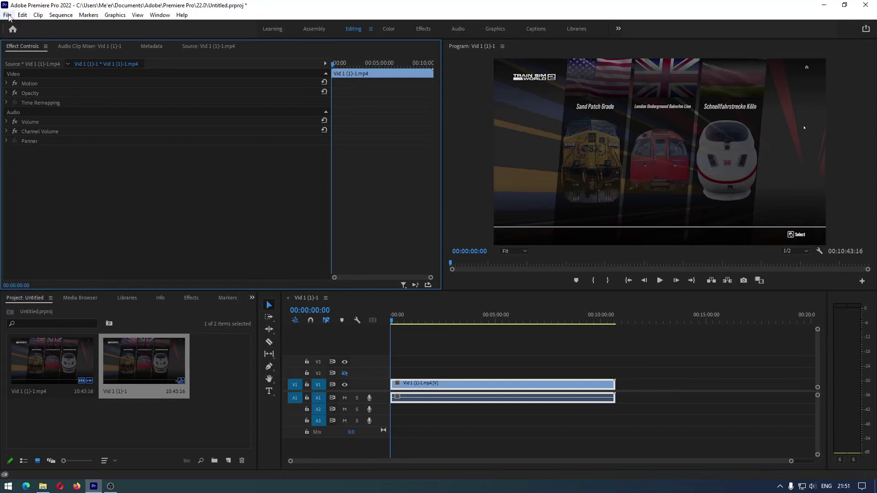
Open File > Export > Media, then park the timeline at 00:00:59:27
click(8, 15)
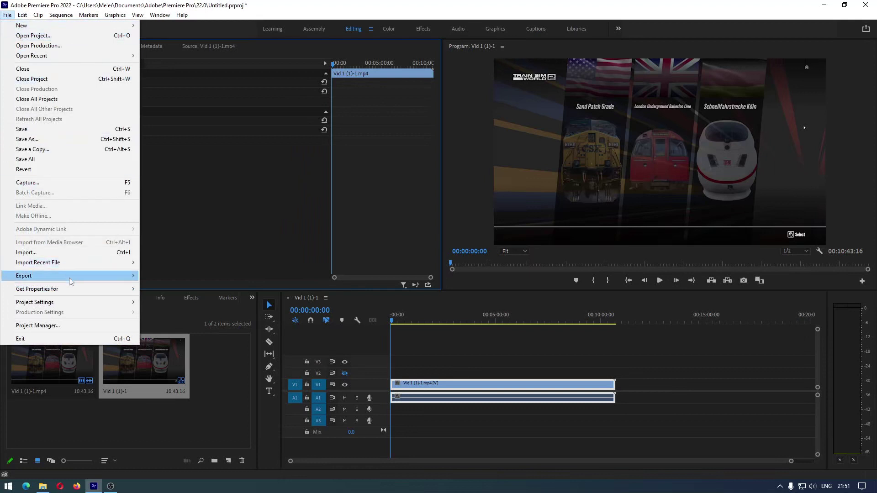
mouse_move(70, 278)
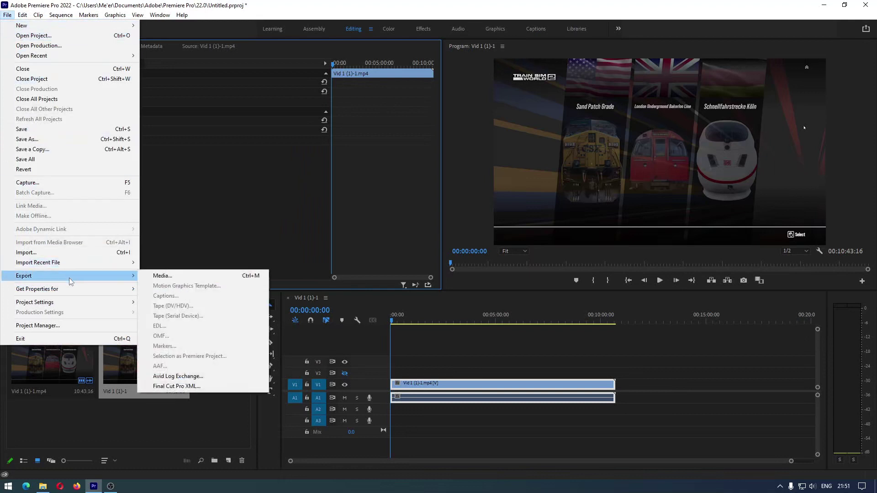
click(182, 277)
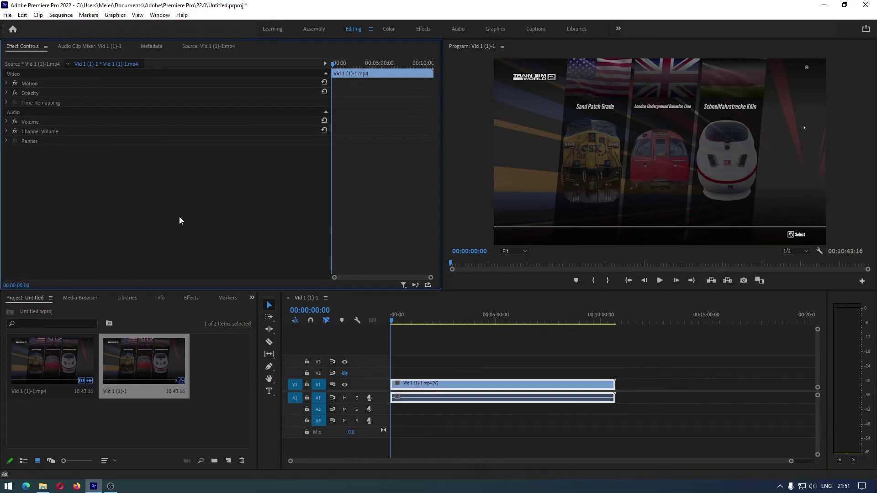
click(412, 310)
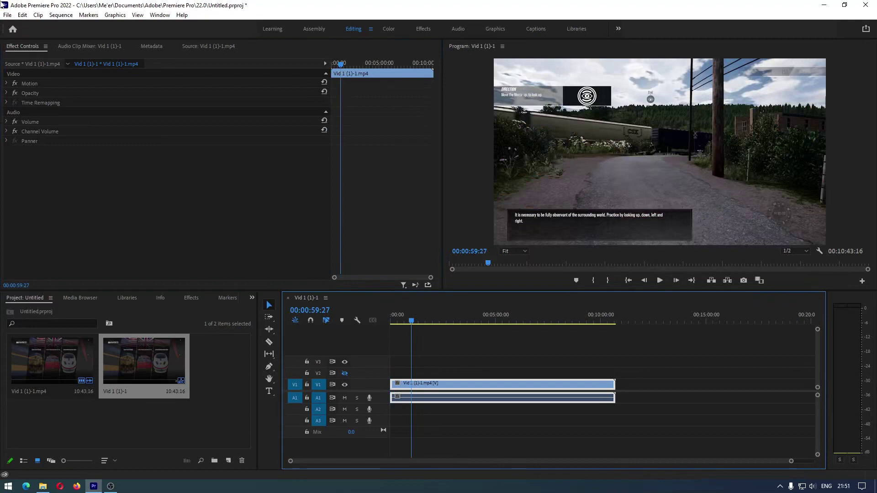
Reopen Export Settings through File > Export > Media and close it without exporting
click(7, 15)
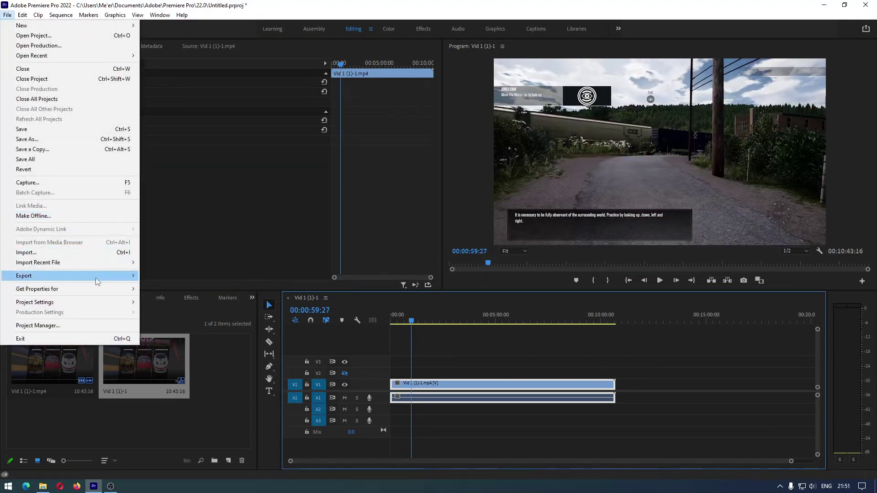
mouse_move(95, 277)
click(196, 279)
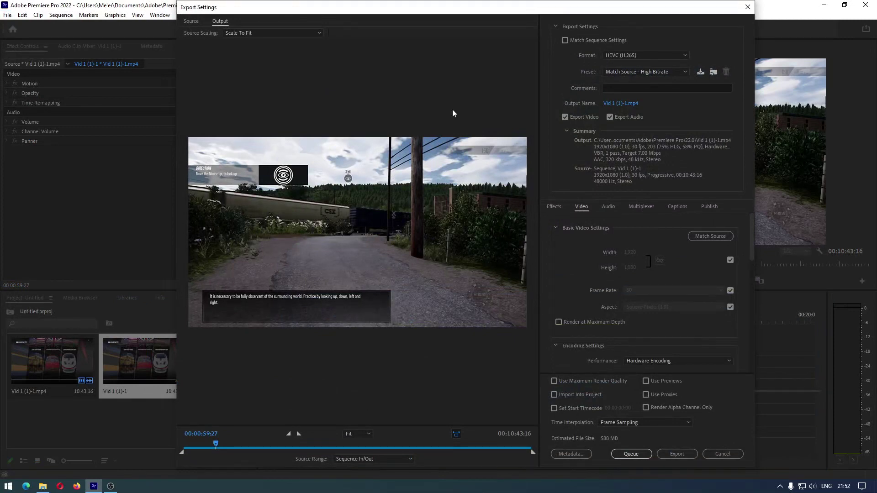
click(747, 7)
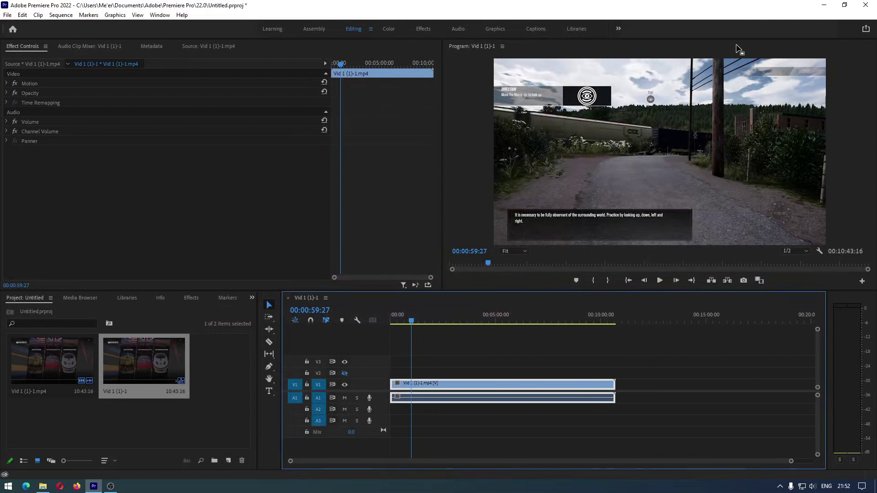
Open and dismiss Quick Export, then focus the timeline and bring up the File menu
click(865, 29)
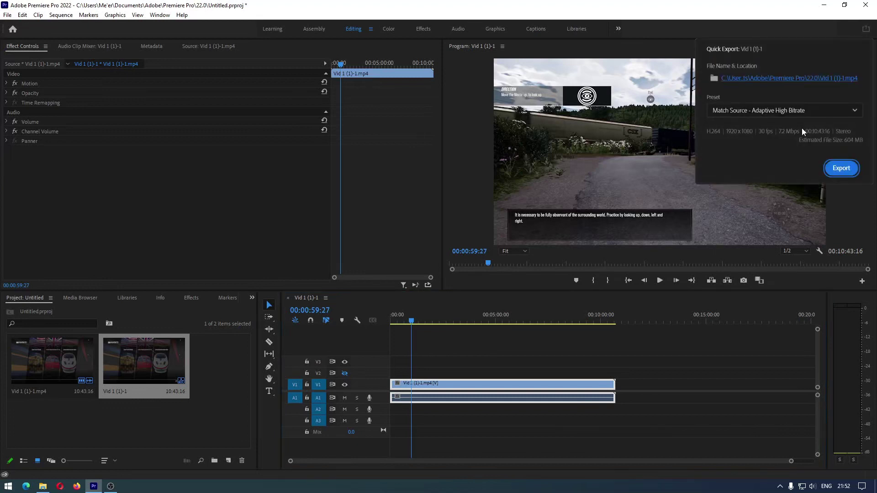
click(255, 193)
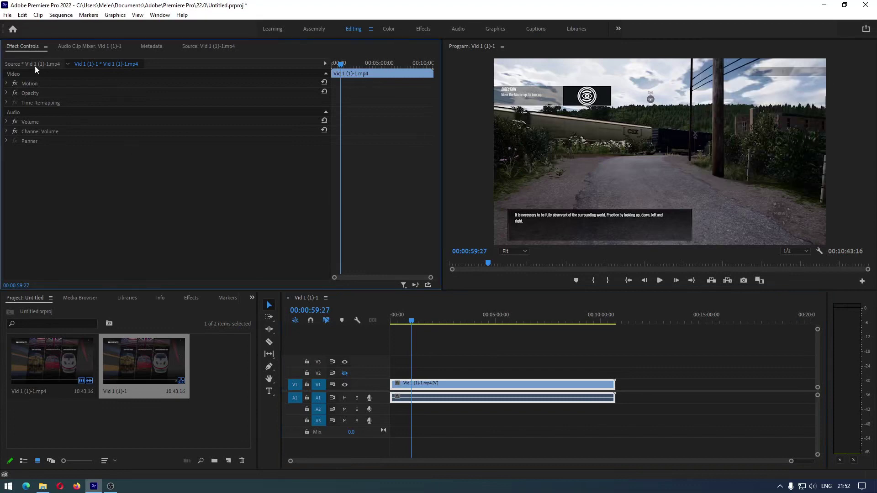
click(470, 386)
click(7, 15)
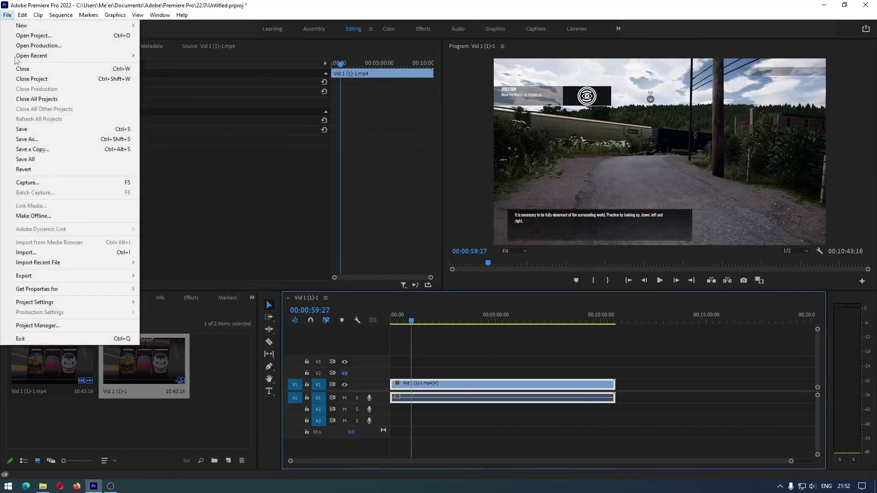
Open Export Settings and switch the format from H.264 to HEVC (H.265)
mouse_move(67, 276)
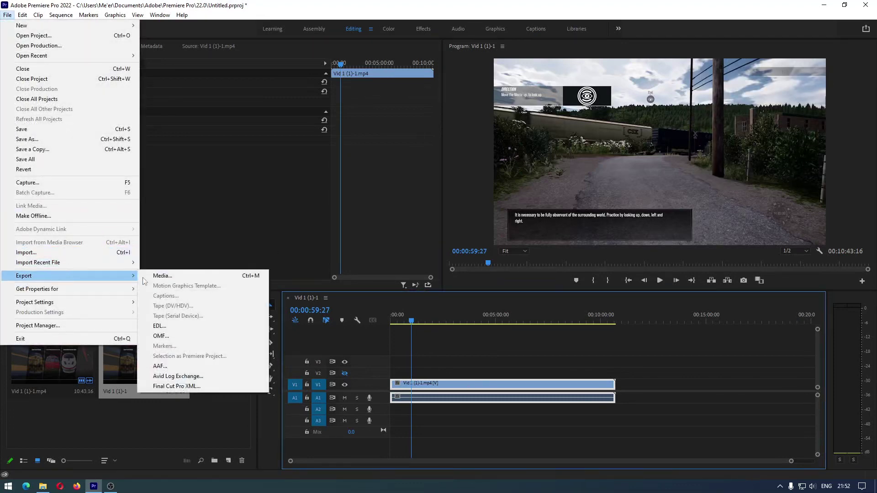
click(189, 277)
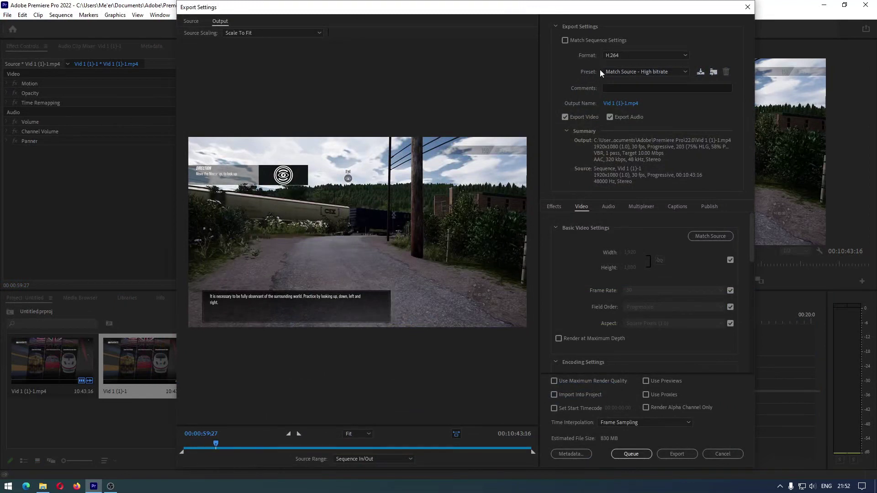
click(629, 55)
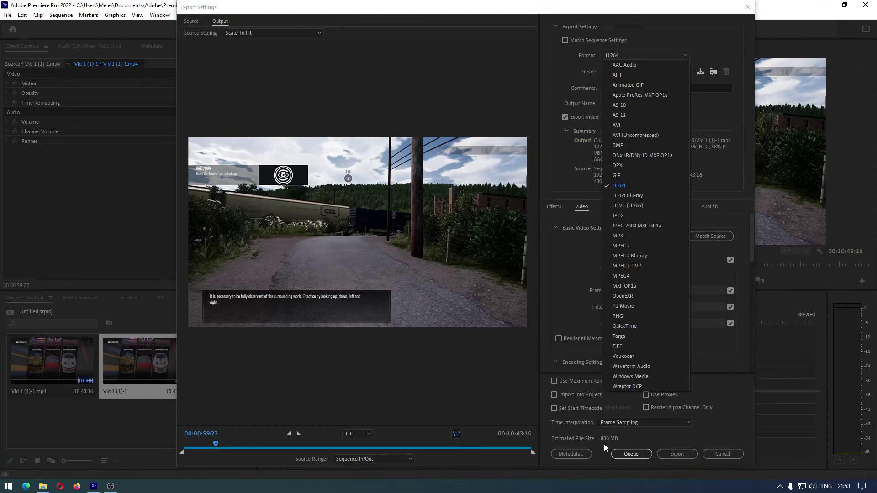
click(626, 206)
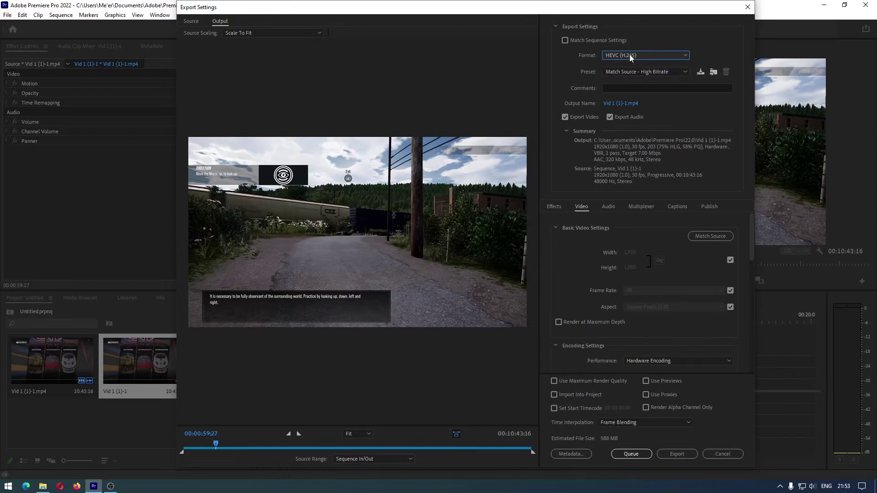
Try the HLG, 2020, HD 1080p and HD 720p presets, then return to Match Source - High Bitrate
click(646, 72)
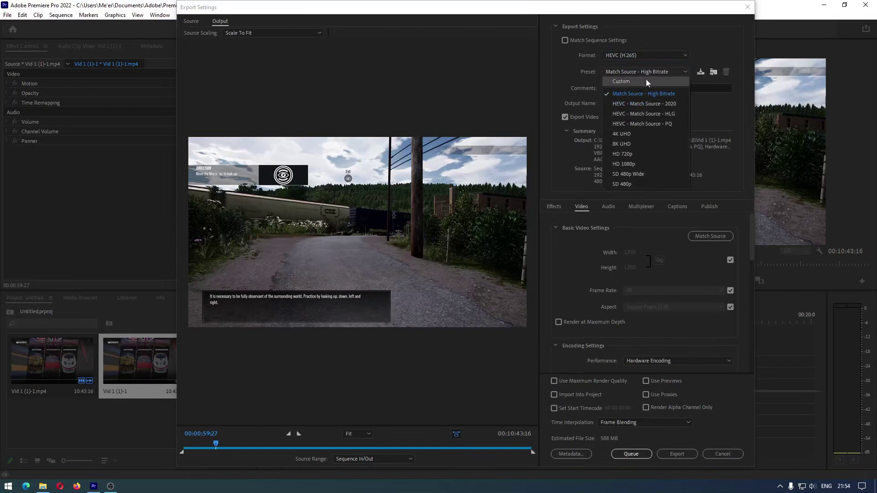
click(650, 117)
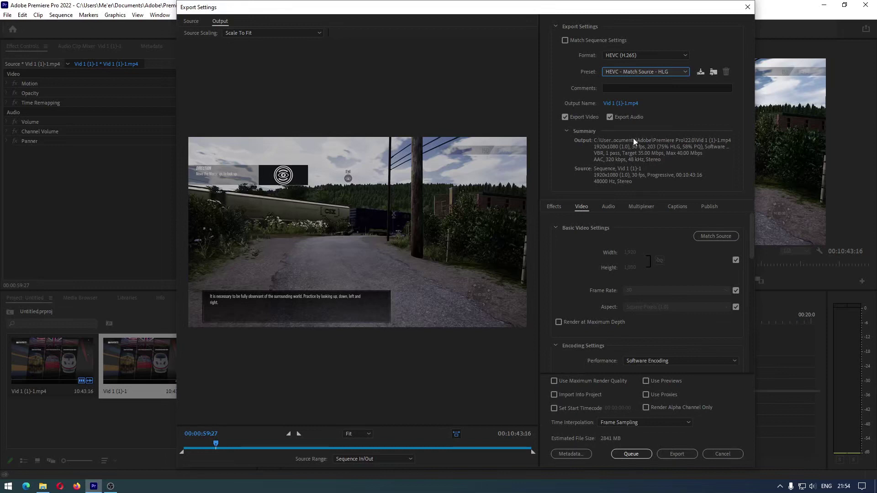
click(643, 71)
click(649, 104)
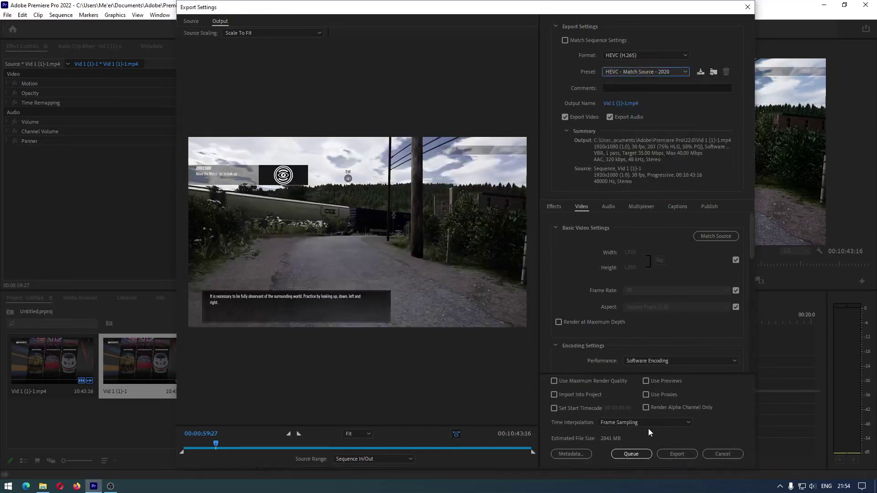
click(616, 73)
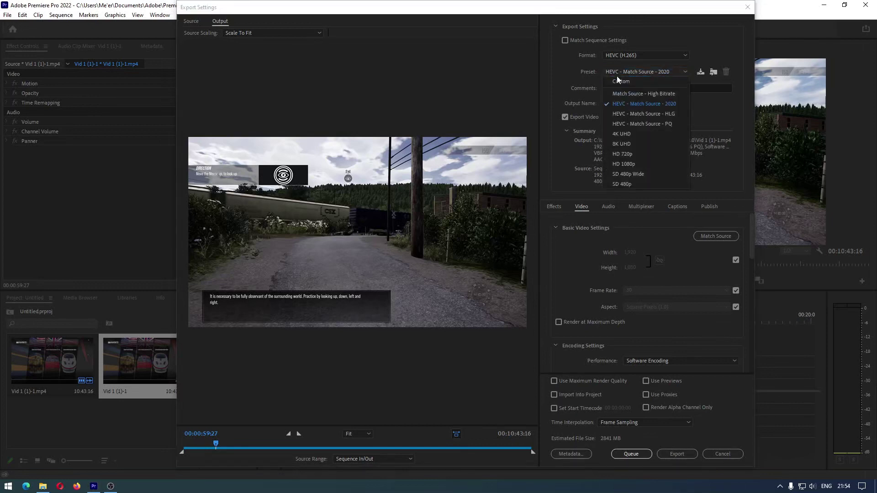
click(637, 167)
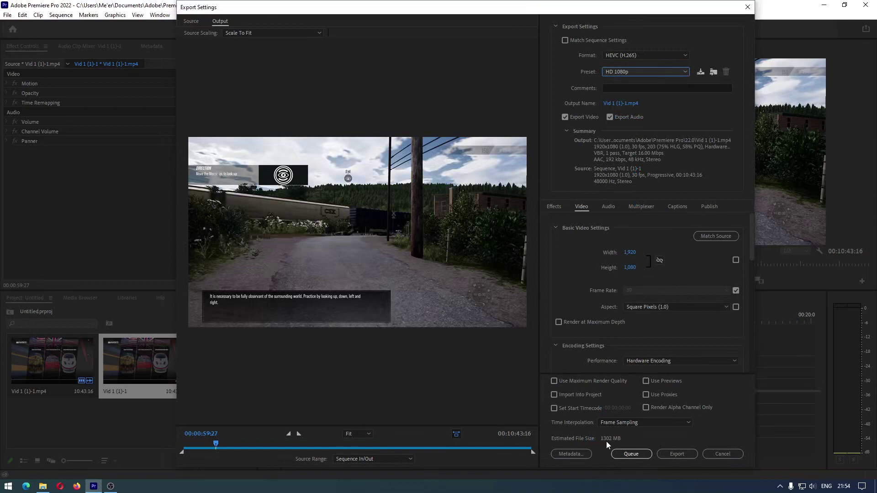
click(651, 73)
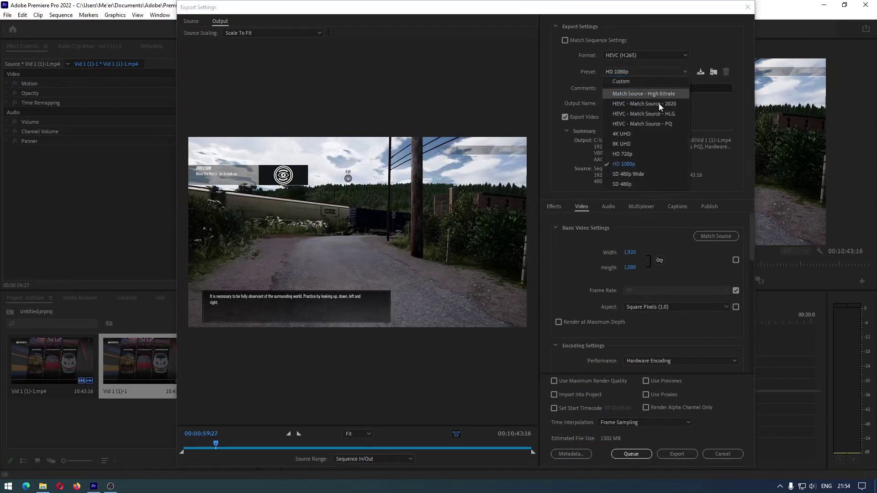
click(660, 154)
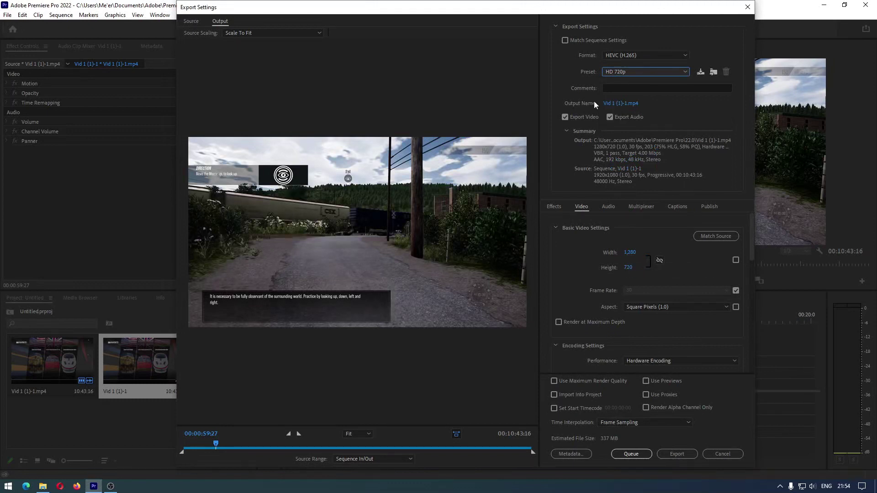
click(616, 74)
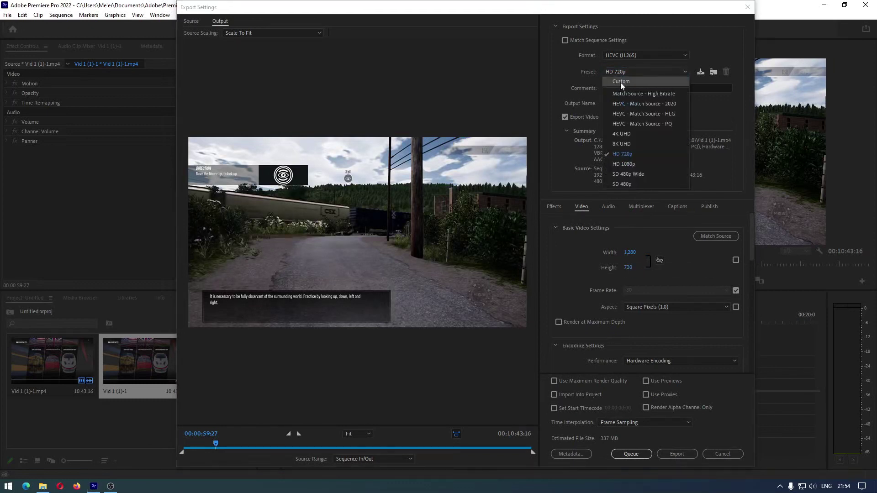
click(621, 93)
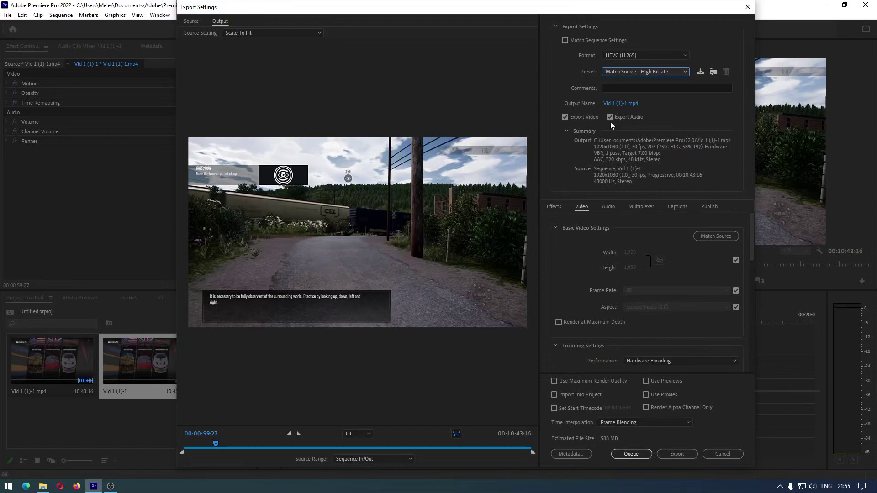
Name the export output file 'Upload Youtube' so it saves as Upload Youtube.mp4
click(622, 103)
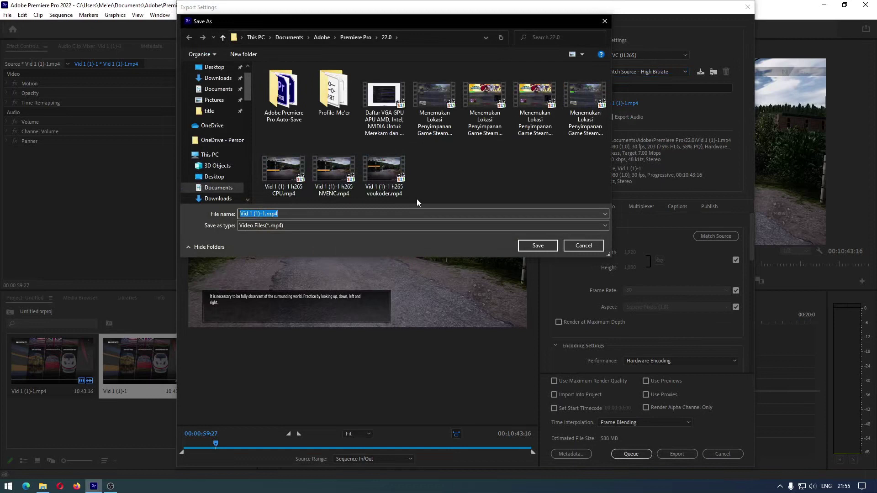
text(Upload)
text( Youtube)
click(527, 247)
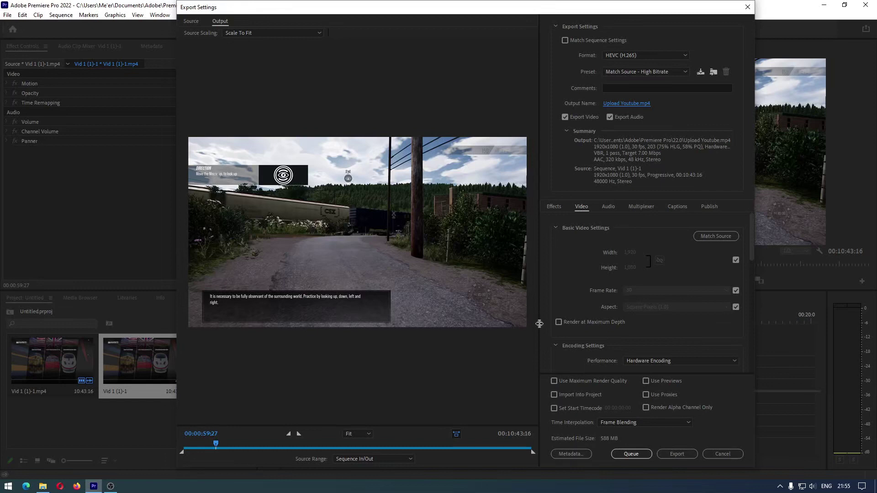
Scroll down to Encoding Settings and keep Performance set to Hardware Encoding
scroll(621, 333, down, 3)
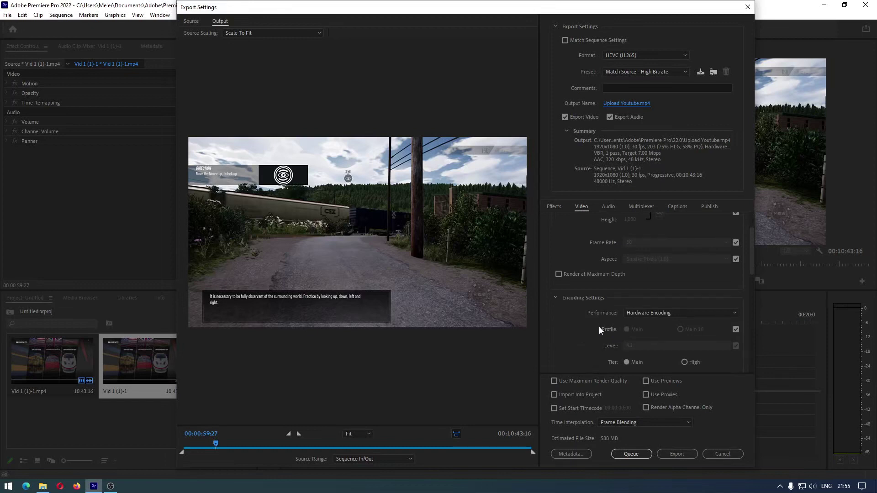
click(645, 315)
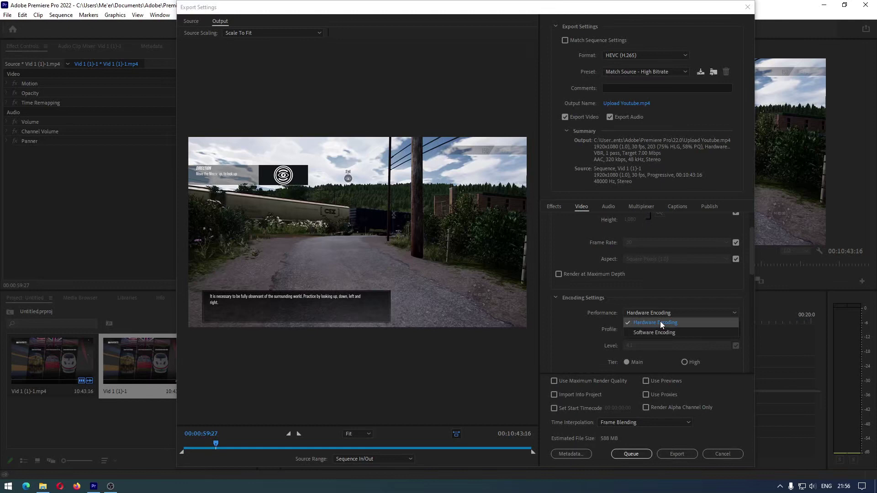
click(594, 321)
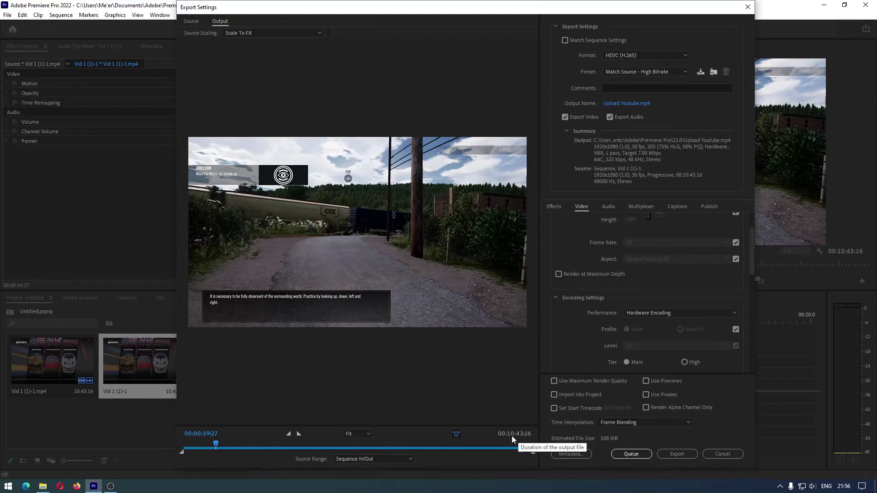
Open the properties of Vid 1 (1)-1.mp4 in File Explorer, then return to Premiere's export settings
click(43, 486)
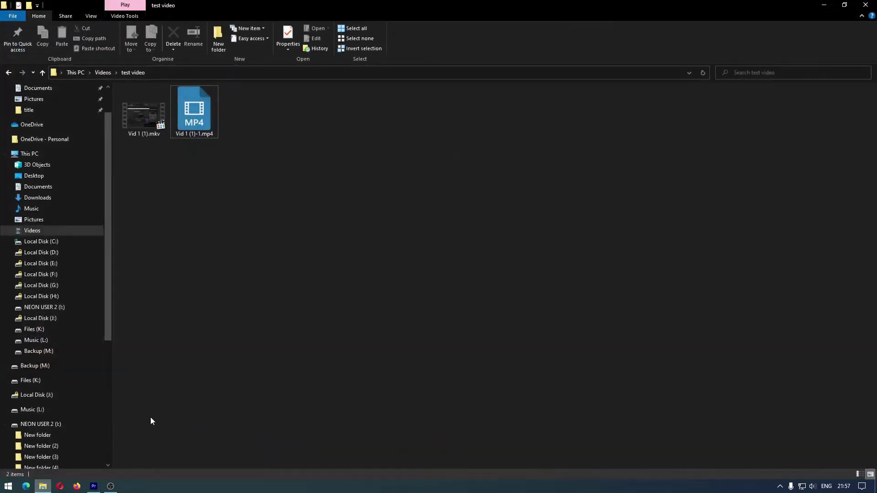
right_click(200, 118)
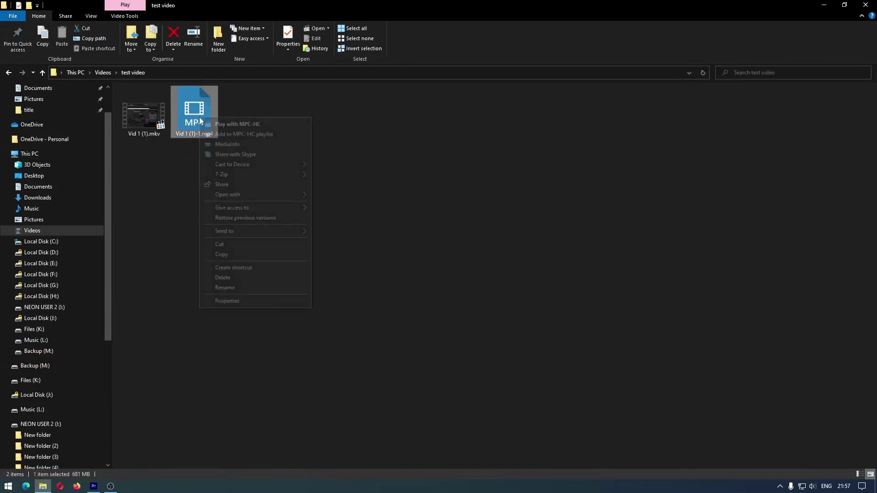
click(216, 301)
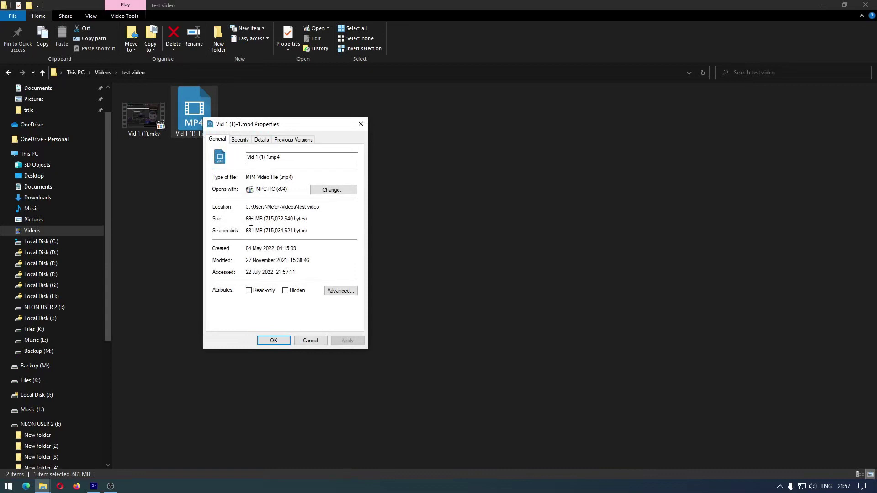
click(94, 486)
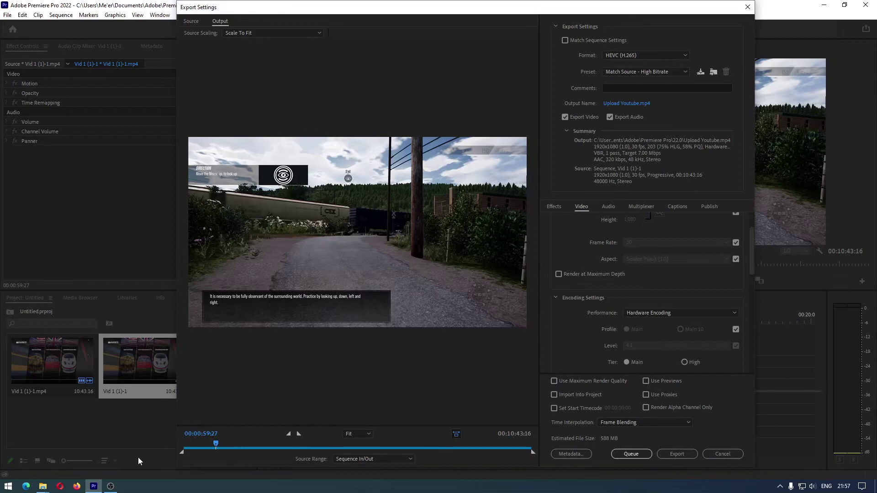
Check OBS Studio's Output settings showing 2500 Kbps video bitrate, then bring the file properties forward
click(111, 486)
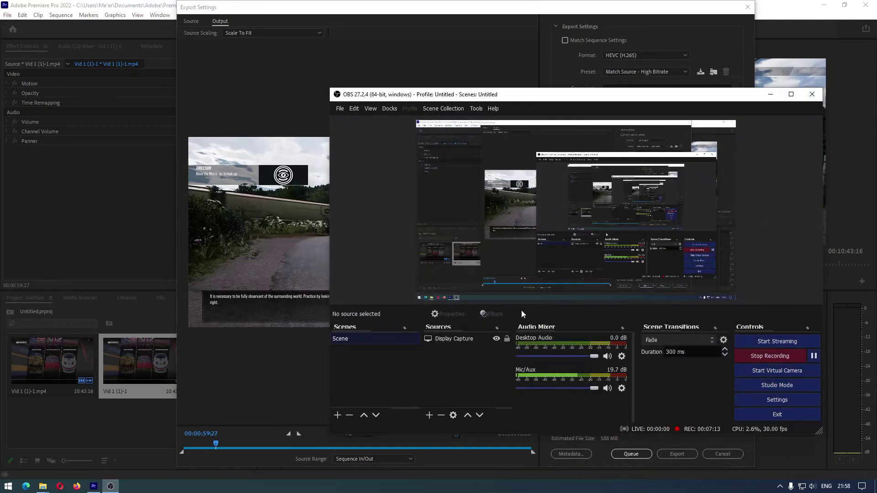
click(740, 405)
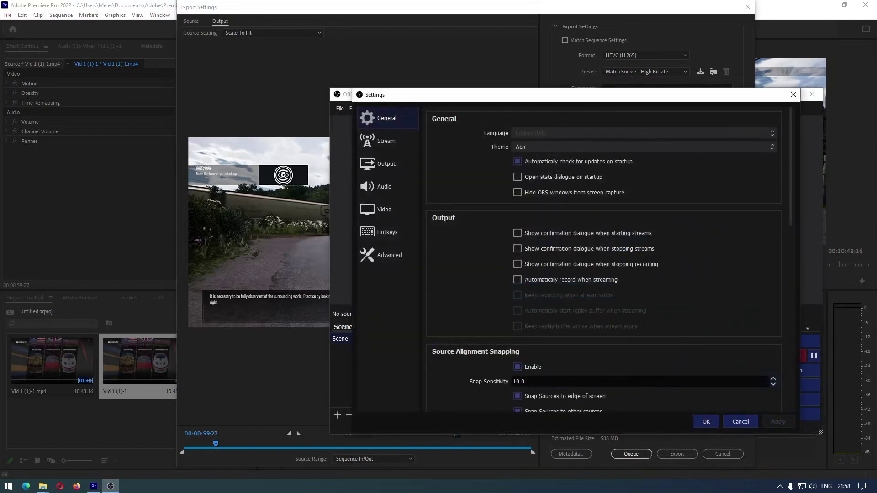
click(404, 170)
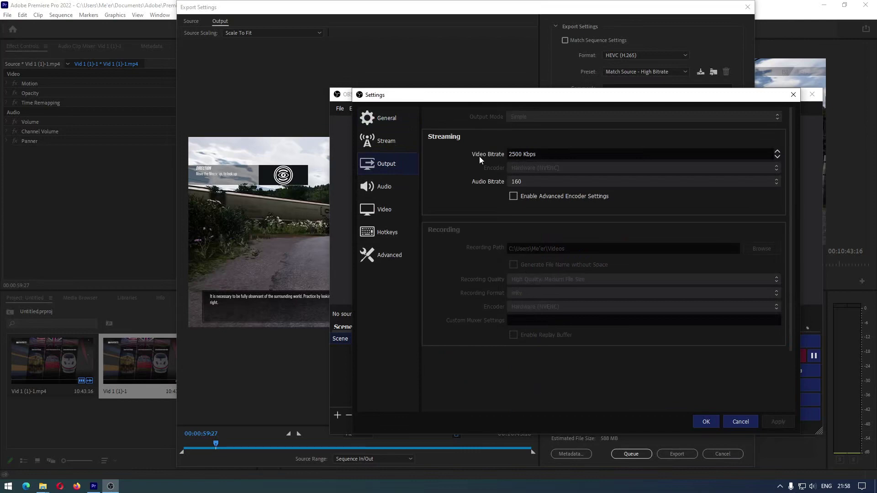
click(42, 485)
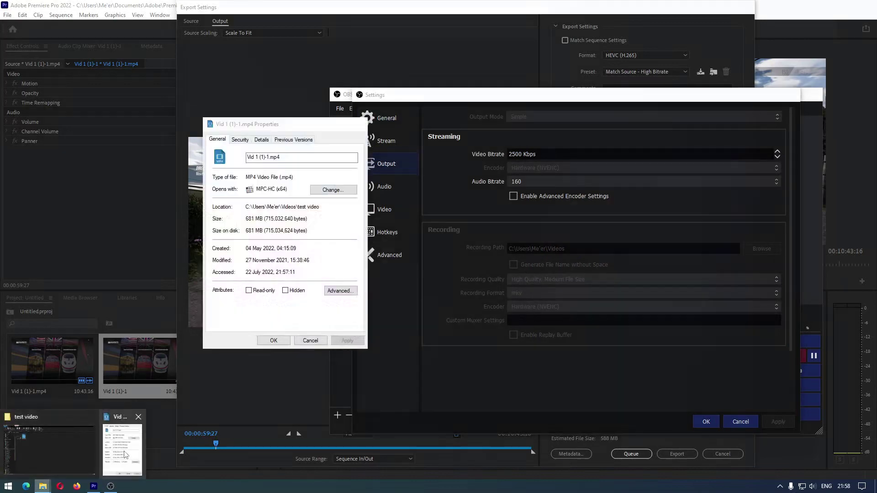
Review the MP4's details (HEVC 1920×1080, 30 fps, 8691 kbps), then close OBS settings and Properties
click(125, 455)
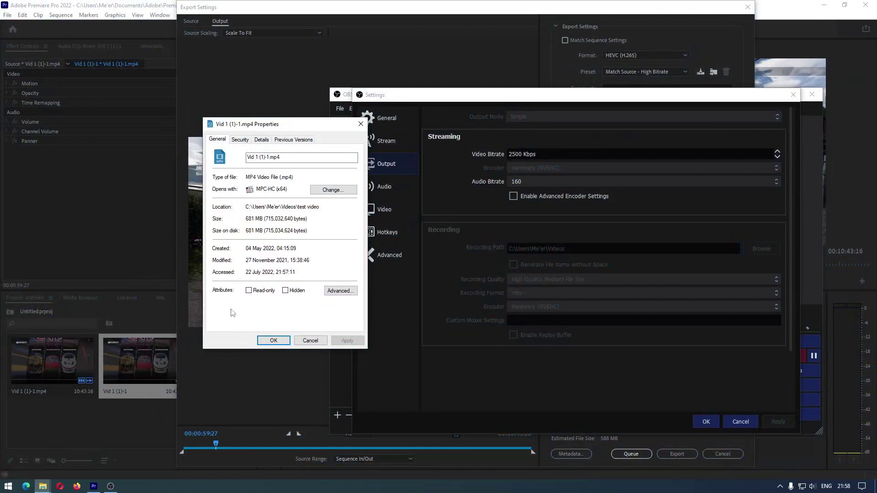
click(263, 142)
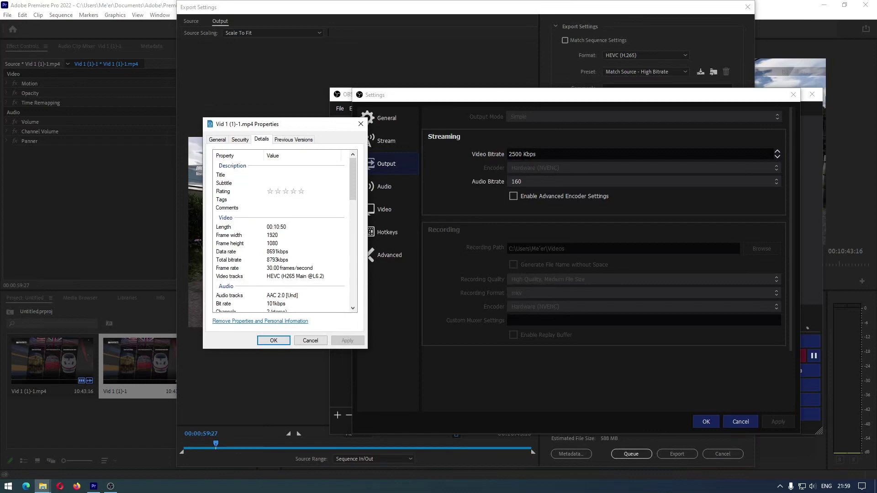
click(735, 418)
click(770, 94)
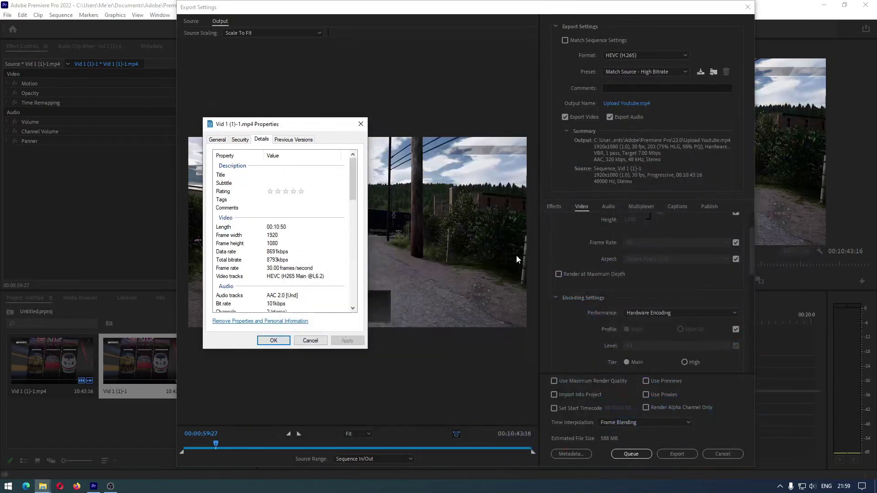
click(310, 340)
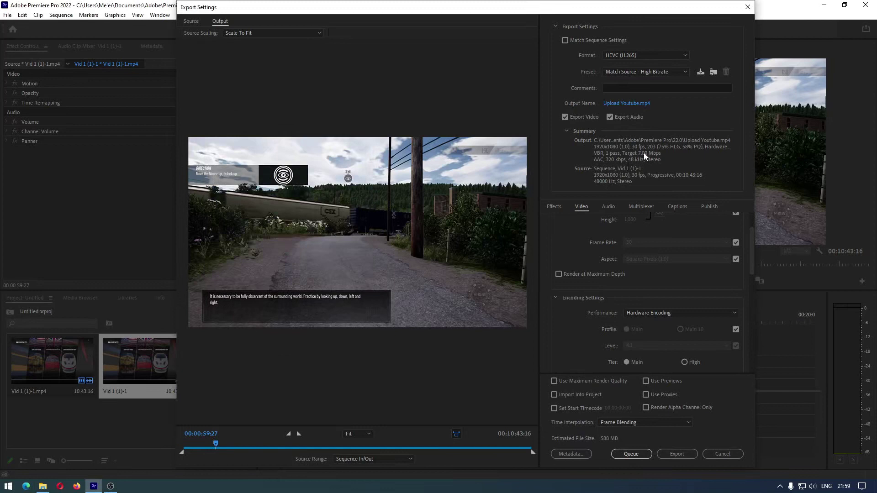
Scroll to Bitrate Settings and drag the Target Bitrate slider down from 7 Mbps
scroll(579, 313, down, 2)
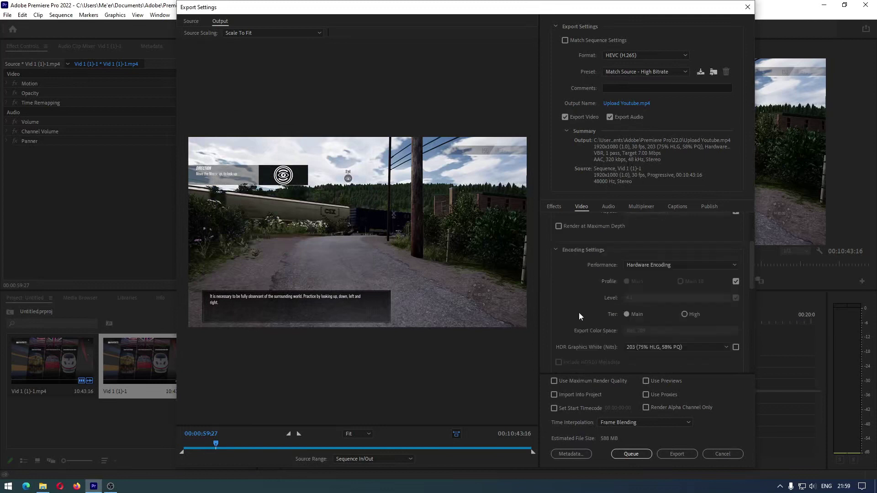
scroll(557, 294, down, 3)
scroll(557, 294, down, 2)
scroll(558, 296, down, 2)
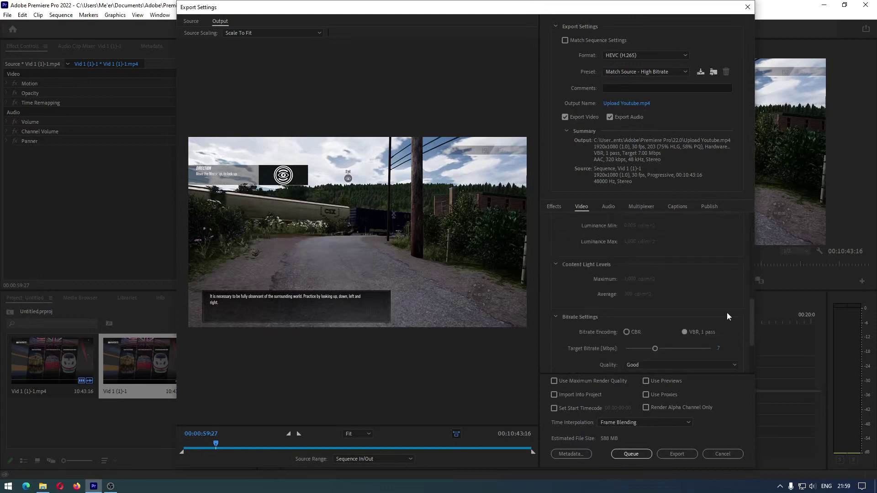
drag(752, 319, 752, 335)
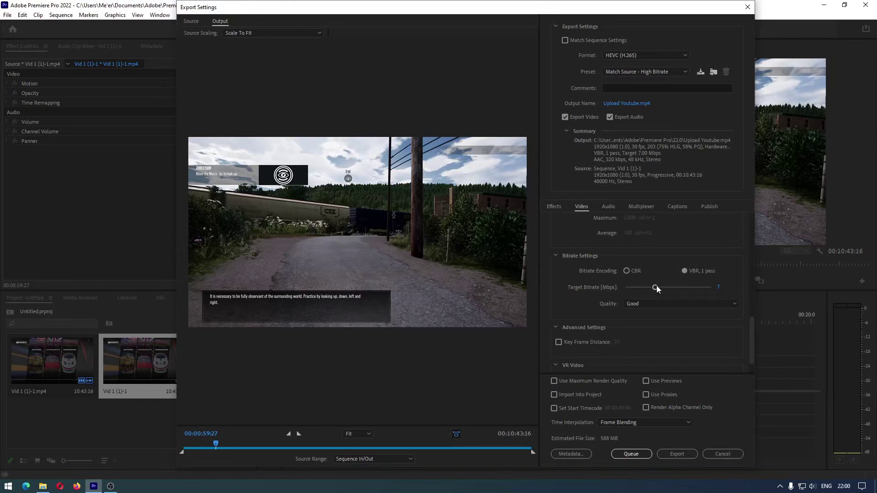
drag(656, 286, 655, 286)
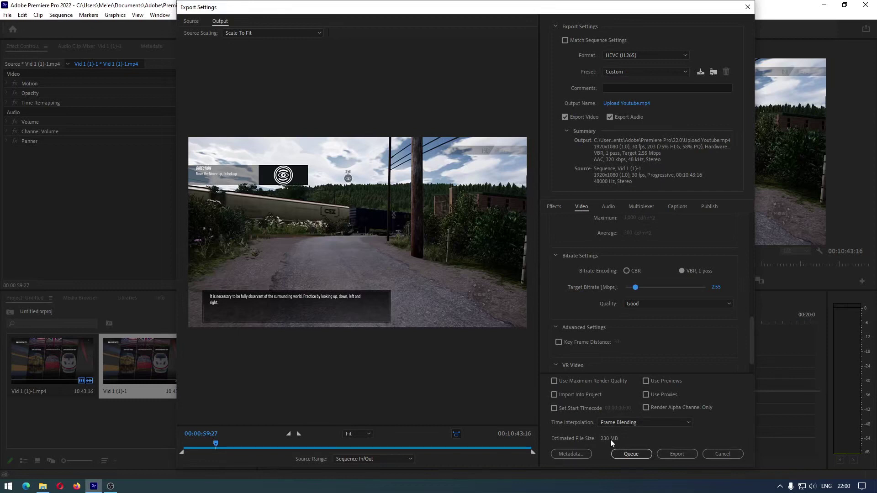
drag(635, 287, 654, 289)
drag(654, 293, 643, 288)
Enter a 2.5 Mbps Target Bitrate, start the export, and watch it in Task Manager
click(718, 288)
text(2)
key(Return)
click(714, 287)
text(2)
key(Return)
click(681, 454)
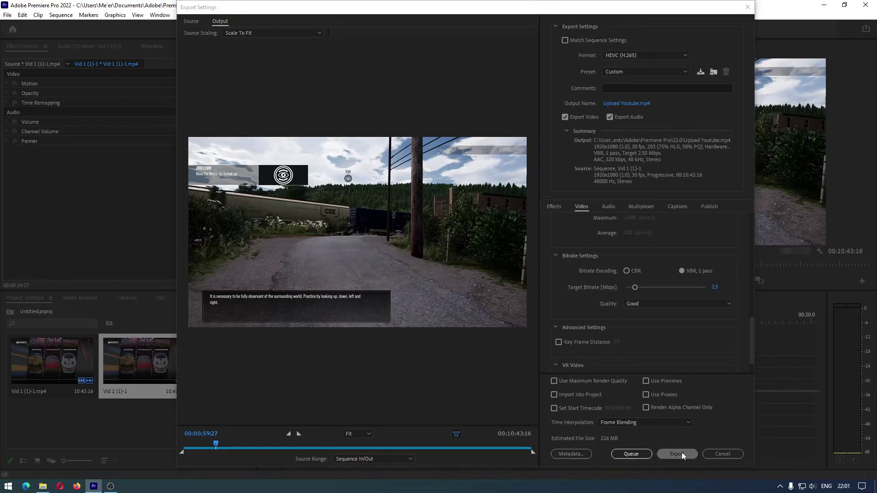
key(ctrl+shift+Escape)
Check GPU 0 video encoding activity in Task Manager, view the test video folder, then return to Premiere
click(488, 292)
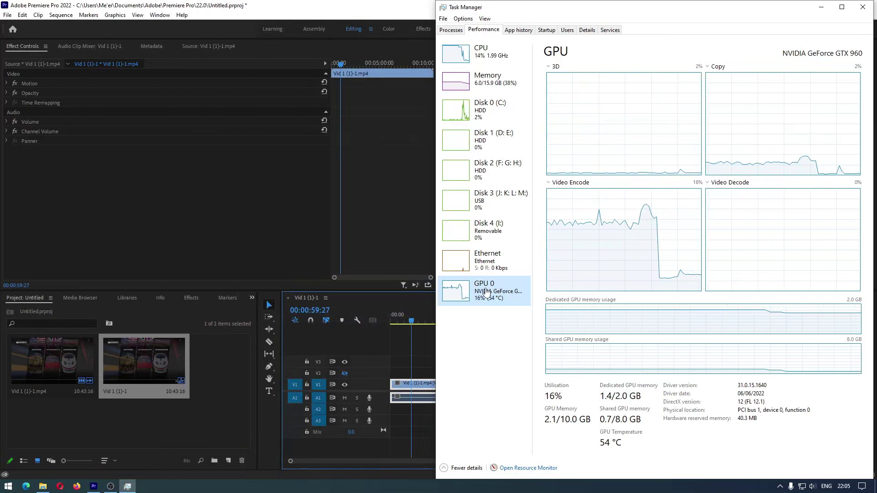
click(42, 486)
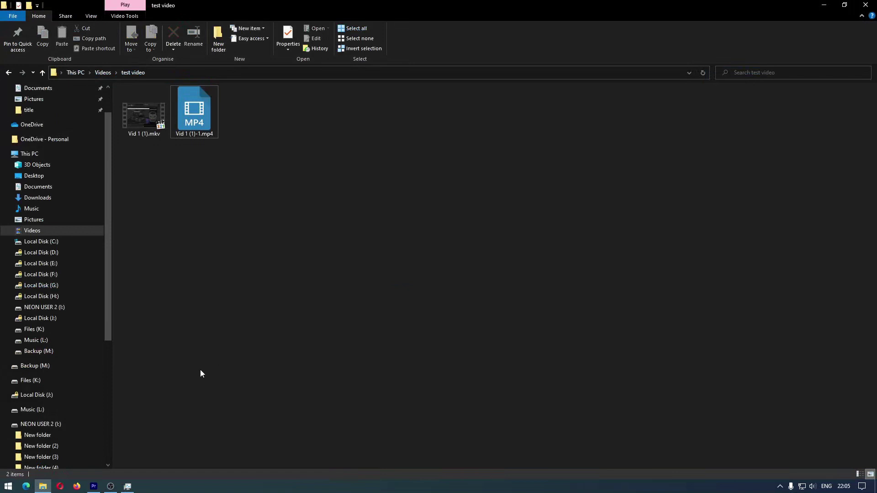
key(alt+Tab)
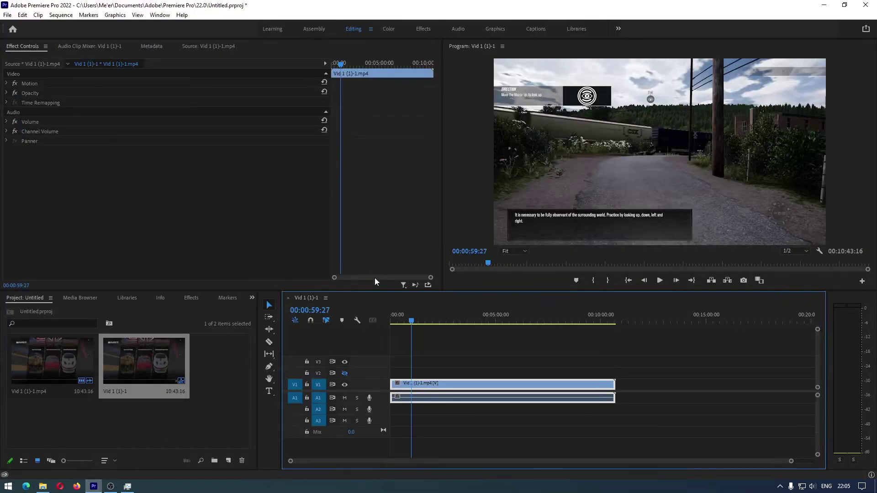
Open the media export settings for the Vid 1 (1)-1 sequence
click(7, 15)
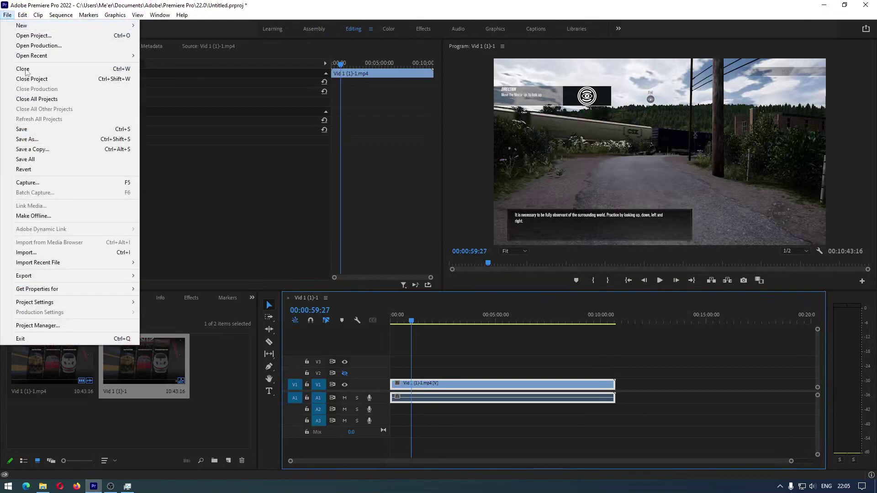
mouse_move(83, 275)
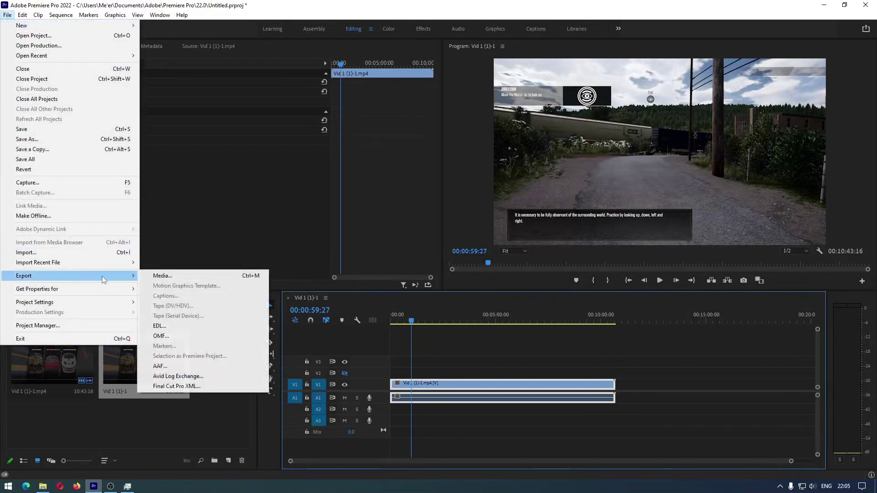
click(165, 276)
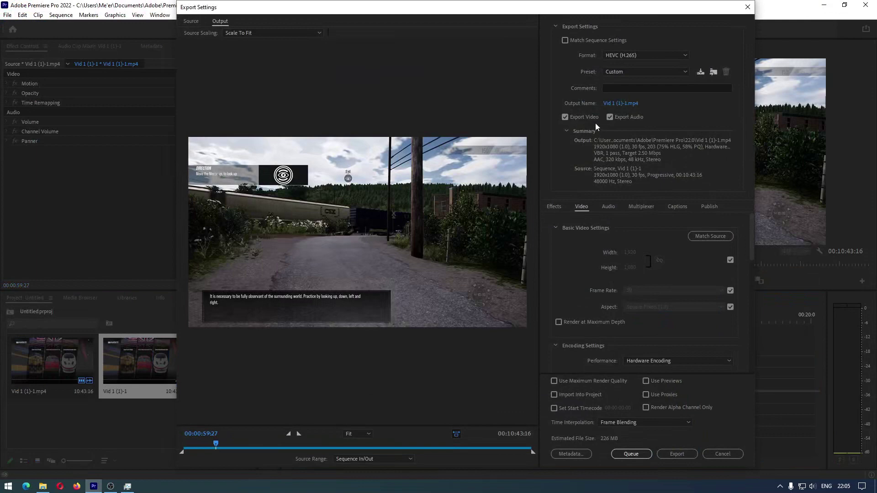
Copy the Premiere Pro 22.0 folder path from the output location window's address bar
click(623, 105)
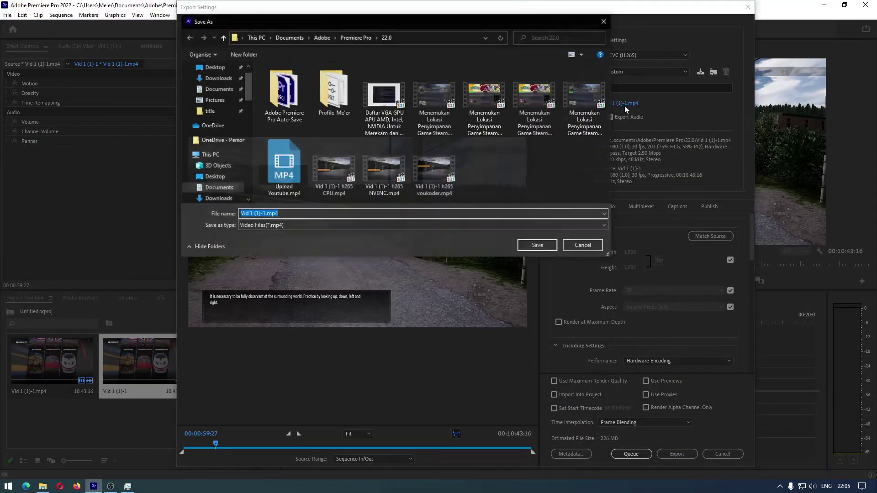
click(431, 38)
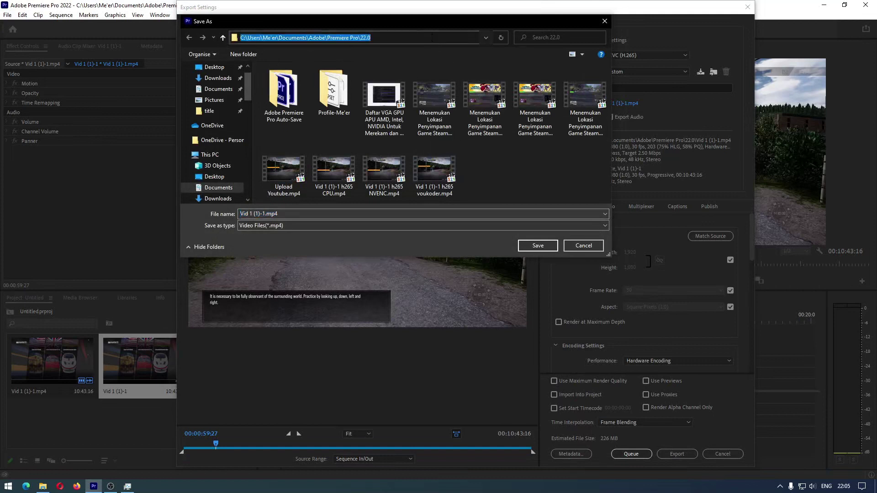
right_click(432, 37)
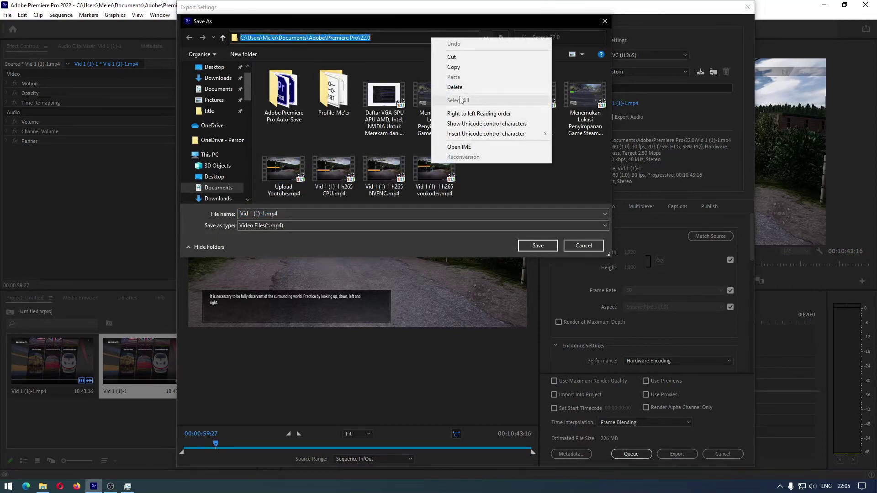
click(460, 70)
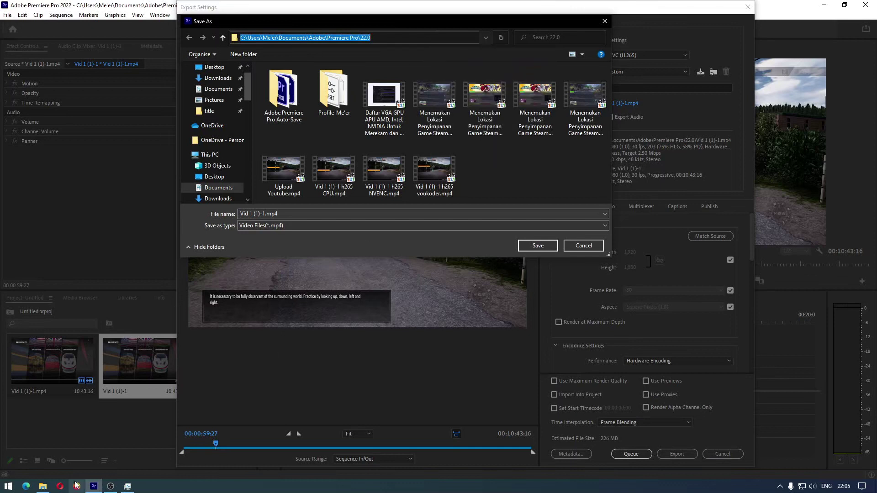
Go to the pasted Premiere Pro 22.0 folder path and list its files in Details view
mouse_move(49, 488)
mouse_move(53, 459)
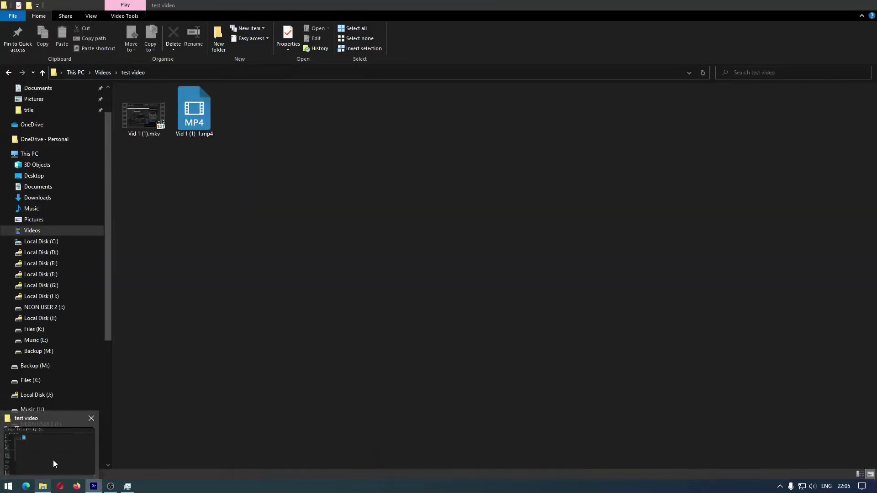
click(95, 423)
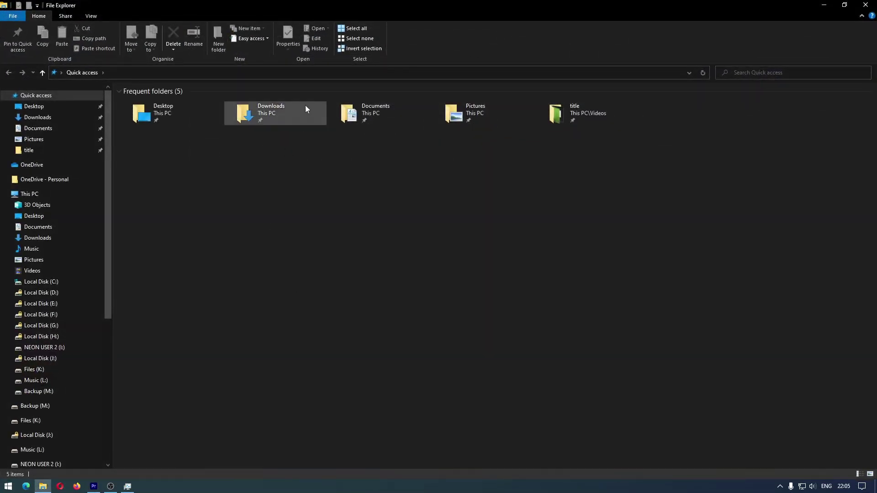
click(322, 73)
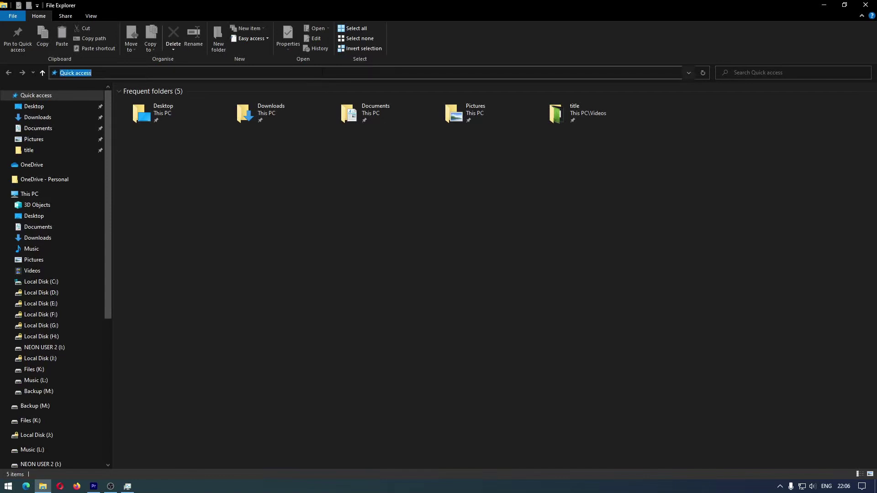
key(ctrl+v)
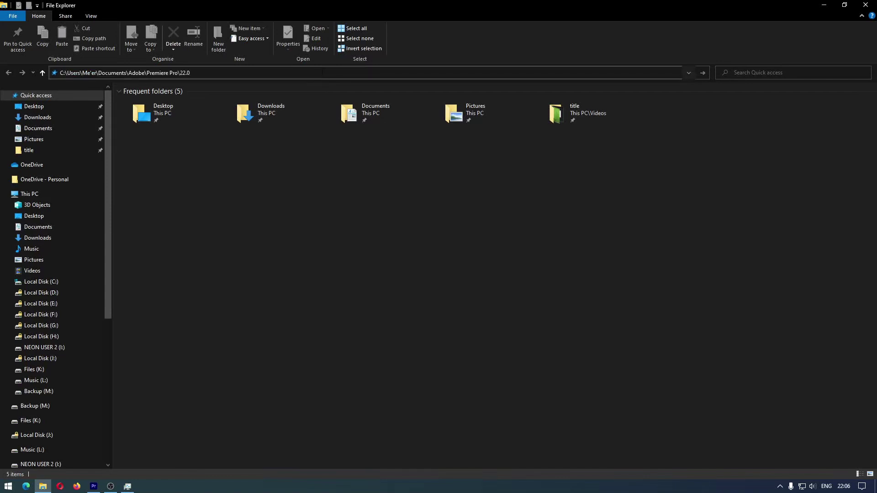
key(Return)
key(ctrl+shift+6)
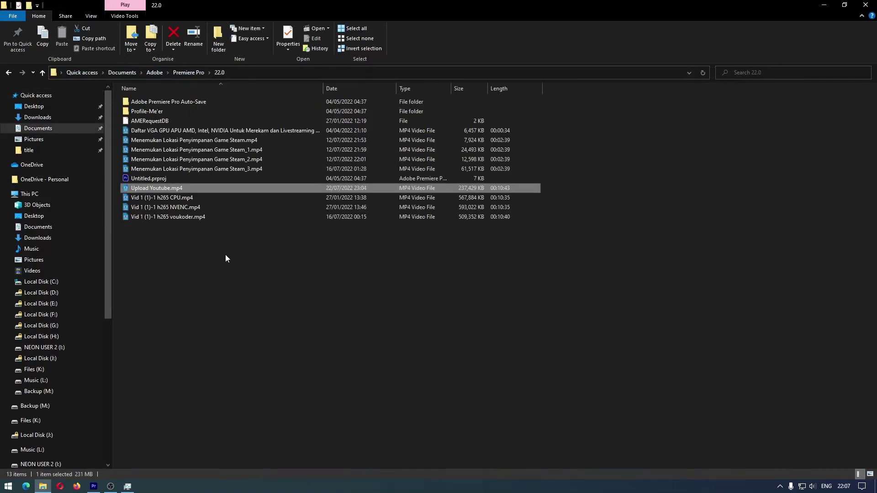
Confirm in its Properties details that Upload Youtube.mp4 is HEVC at 2701 kbps
right_click(220, 189)
click(257, 370)
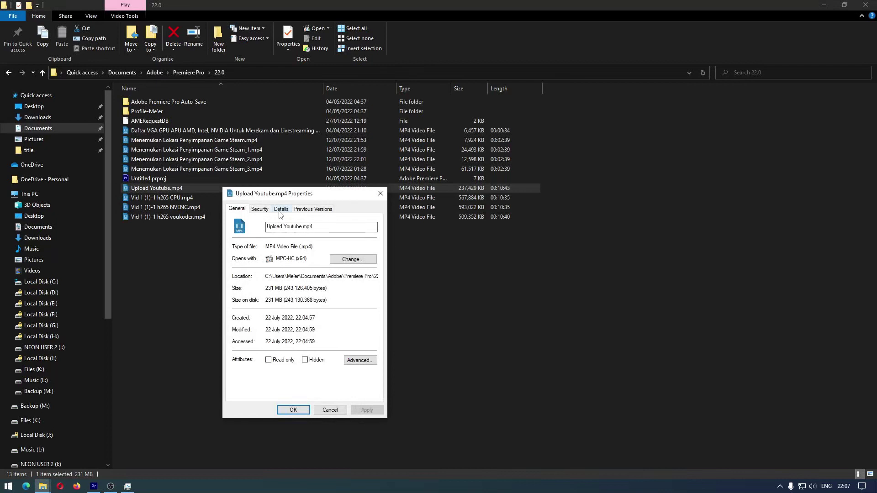
click(281, 210)
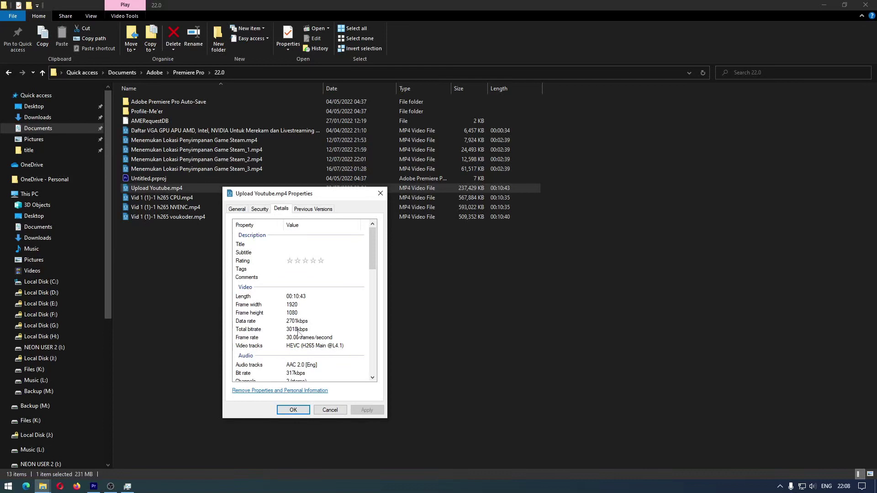
click(330, 409)
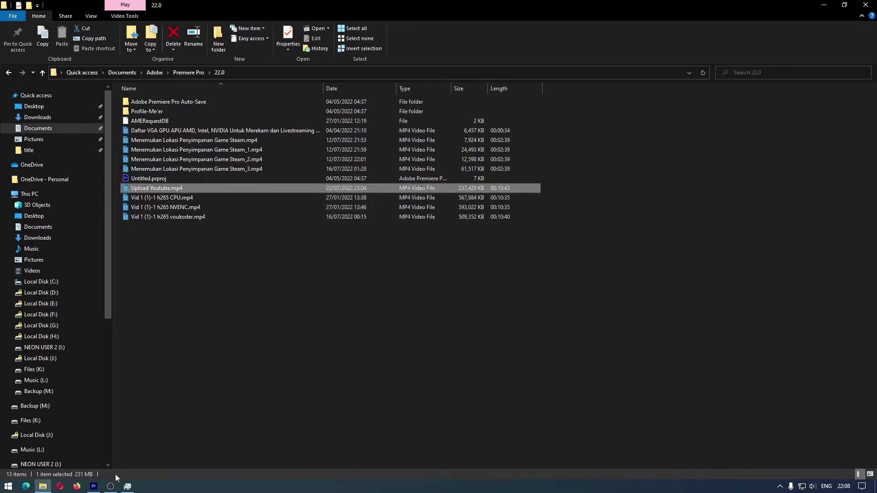
Switch back to Premiere Pro and open File > Export > Media for Vid 1 (1)-1
click(94, 486)
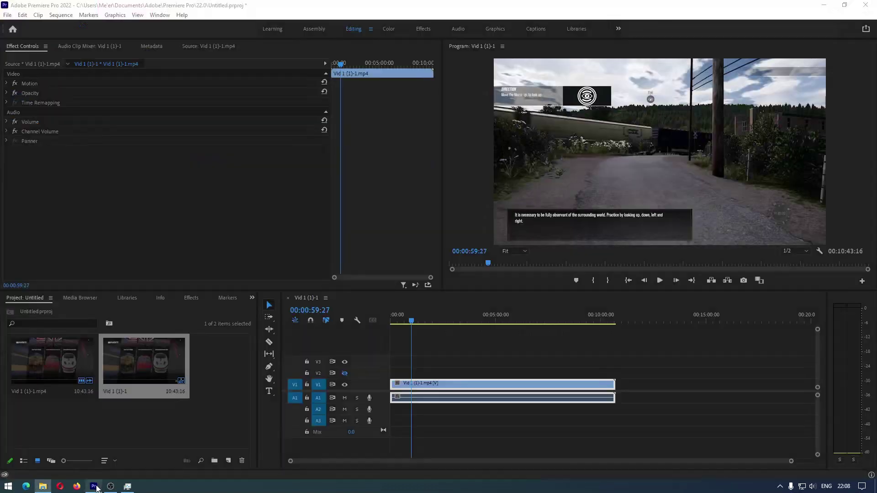
click(8, 14)
mouse_move(69, 276)
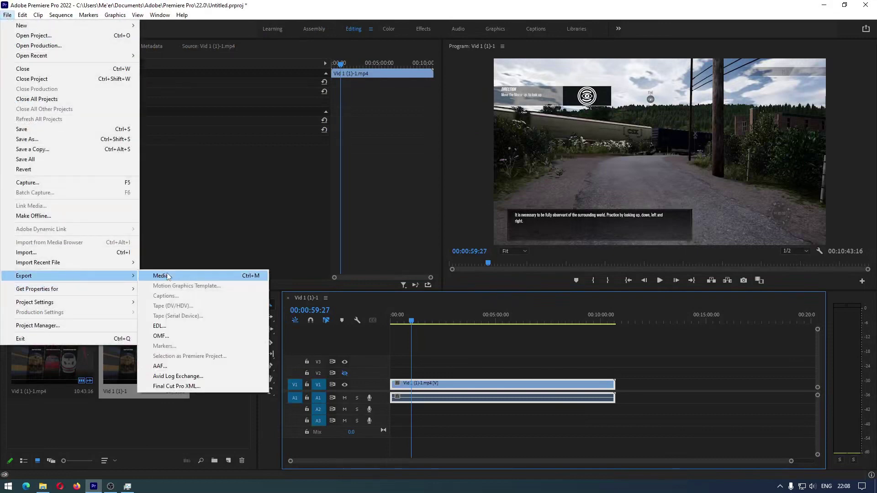
click(170, 276)
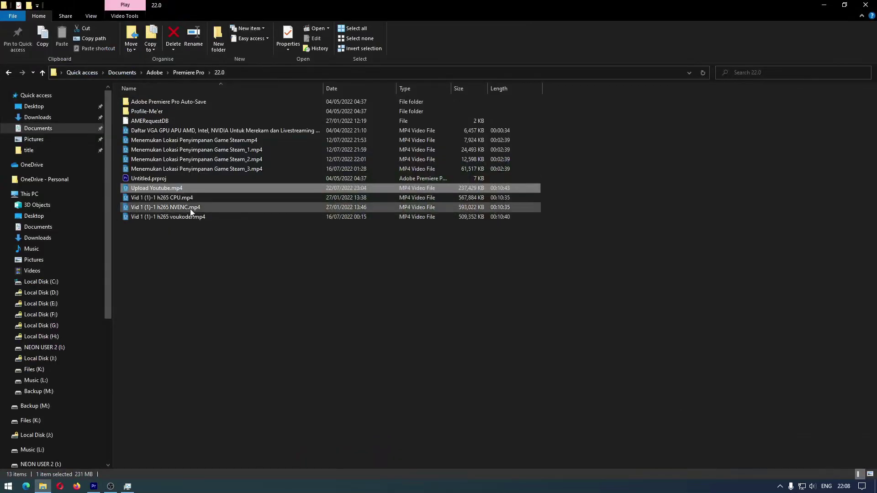
right_click(190, 209)
click(220, 392)
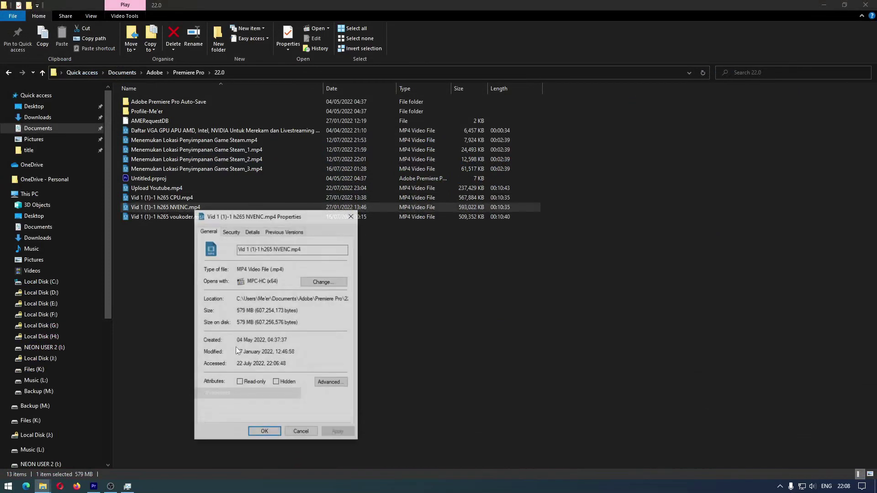
click(252, 232)
drag(265, 217, 532, 189)
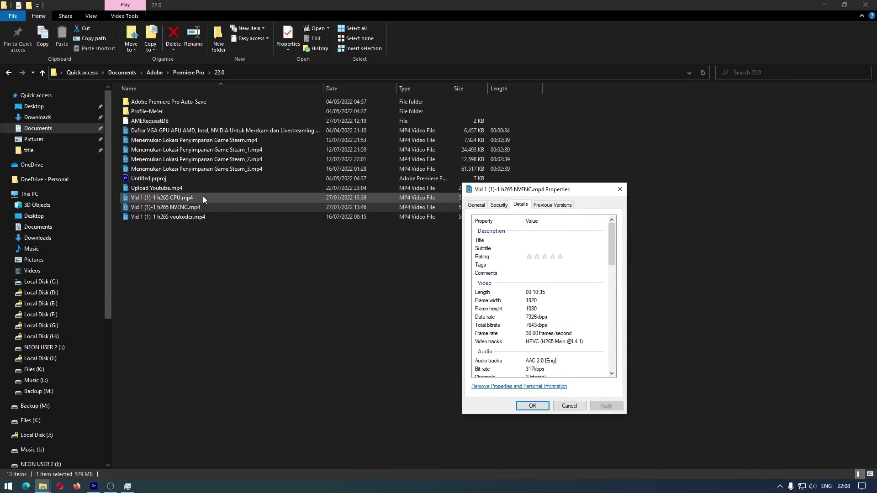
right_click(158, 189)
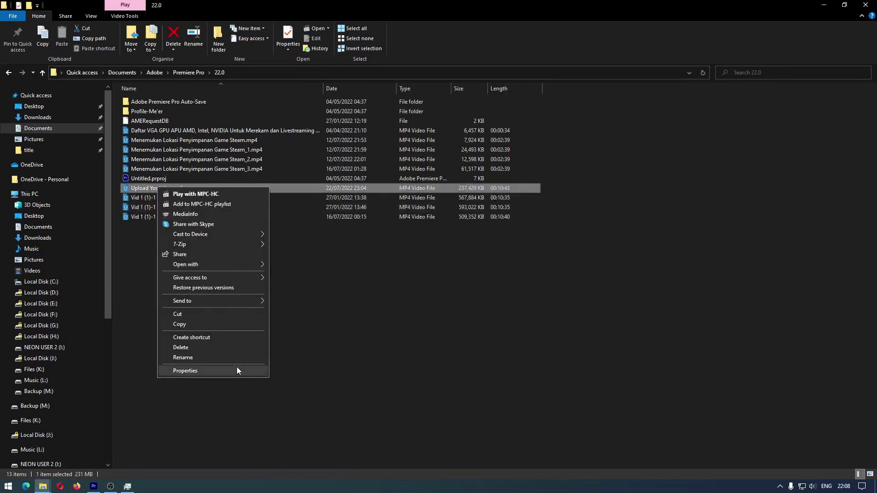
click(238, 368)
click(168, 227)
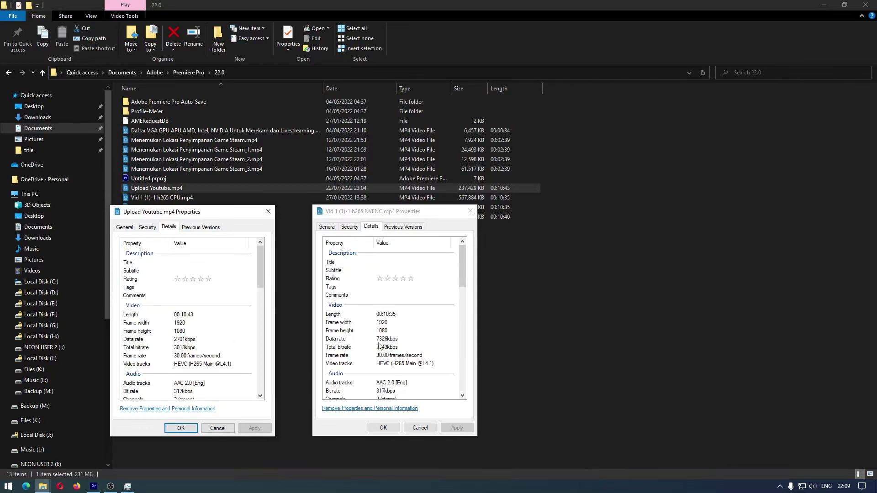
click(471, 211)
click(271, 210)
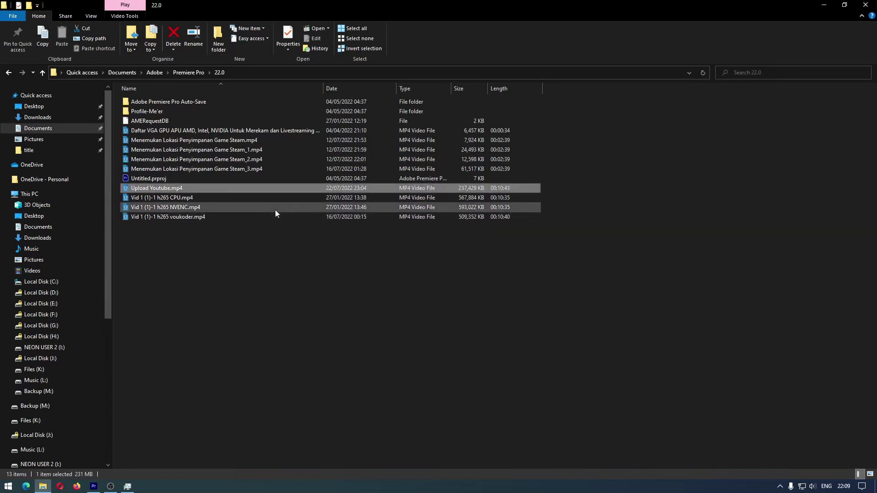
click(274, 210)
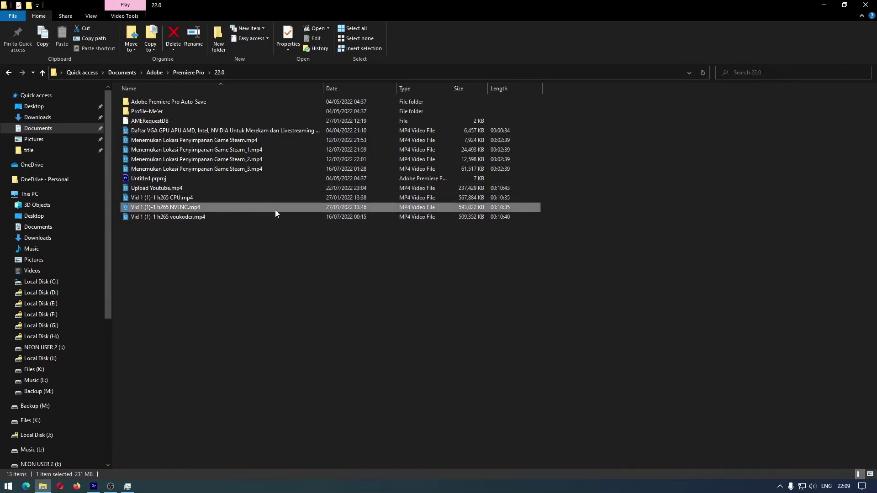
click(316, 190)
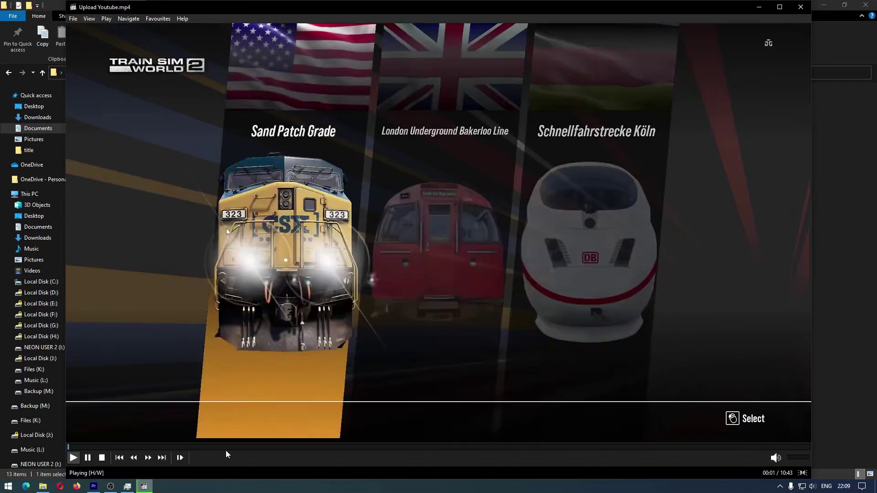
click(226, 453)
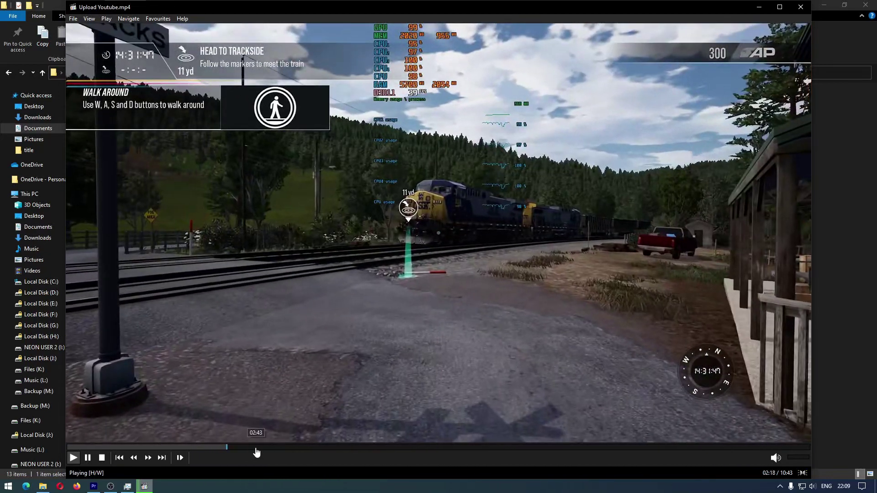
click(256, 451)
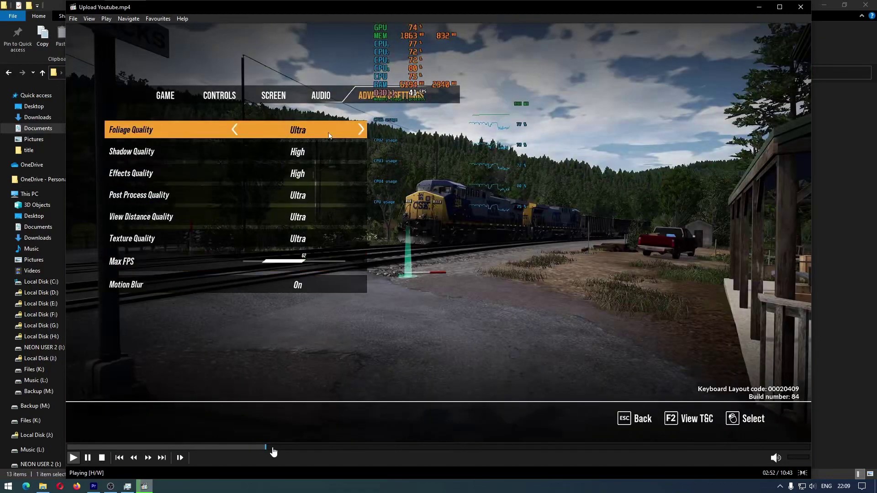
click(288, 451)
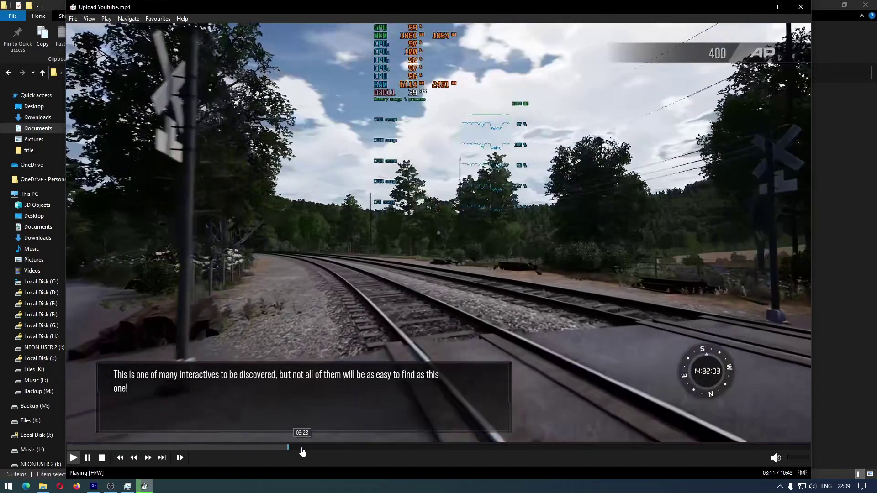
click(302, 451)
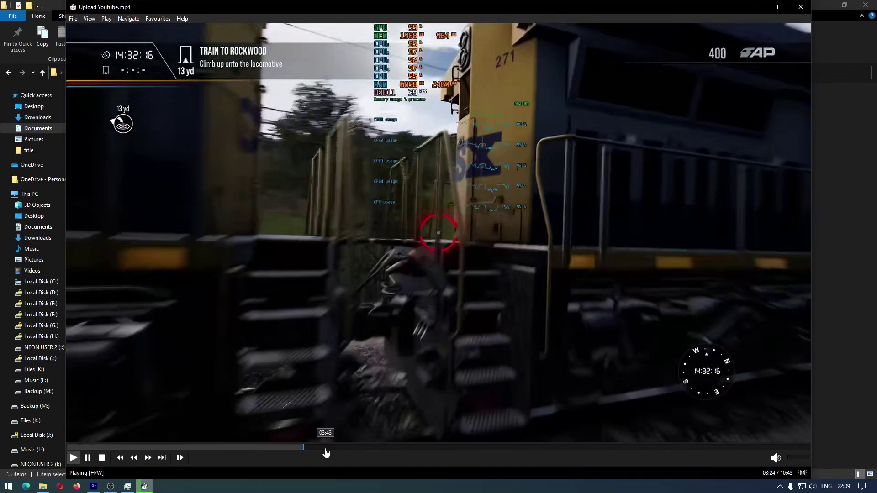
click(325, 452)
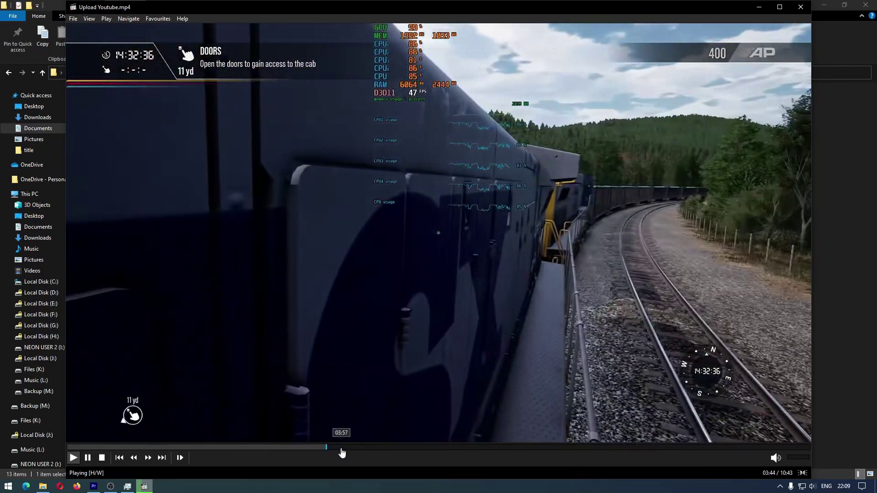
click(358, 451)
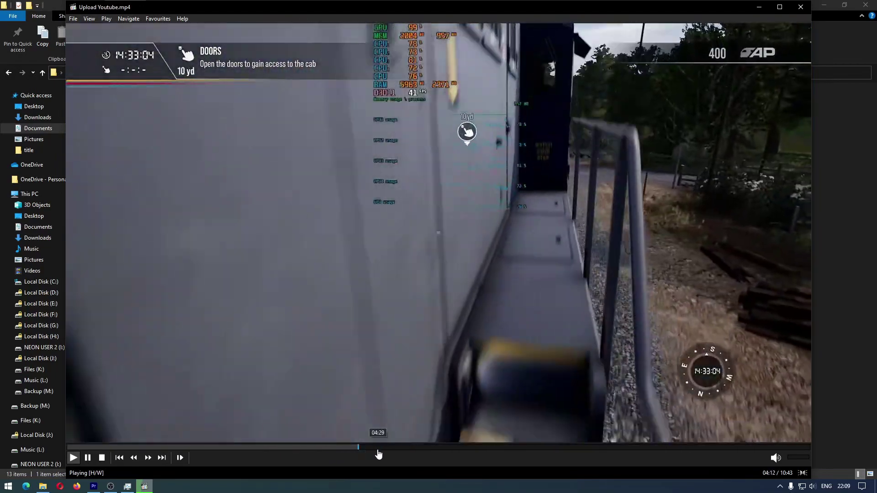
click(378, 452)
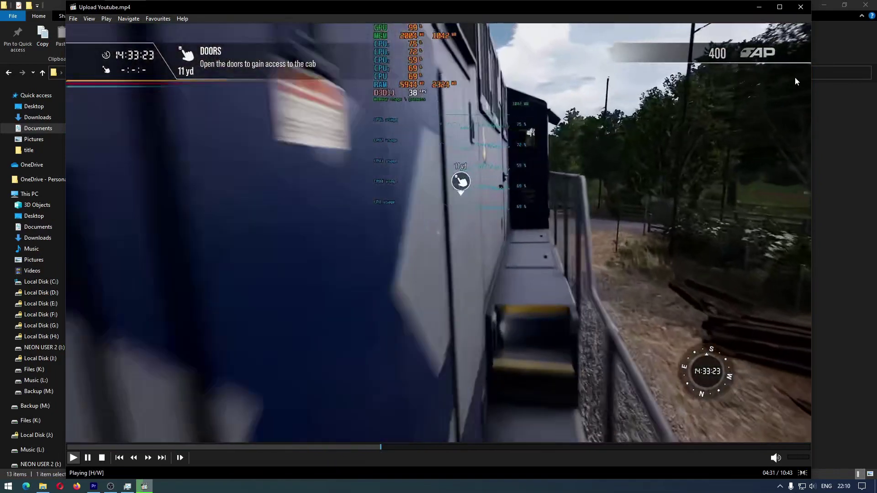
key(alt+F4)
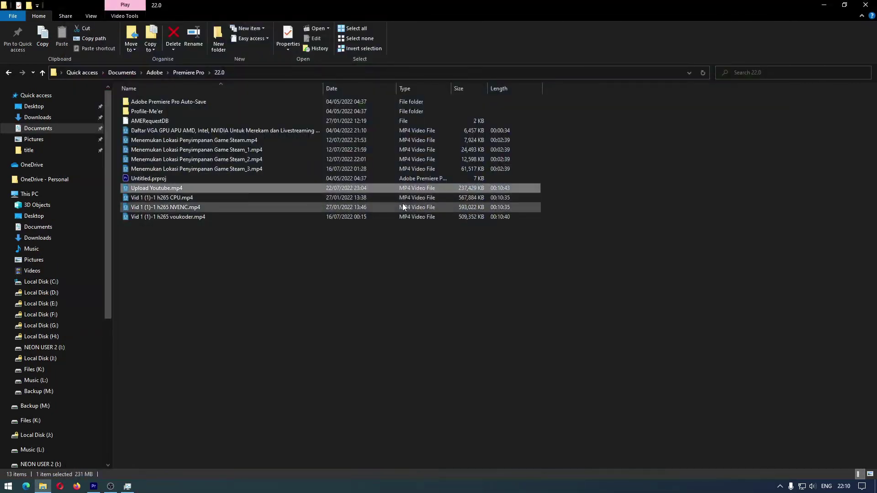
double_click(403, 207)
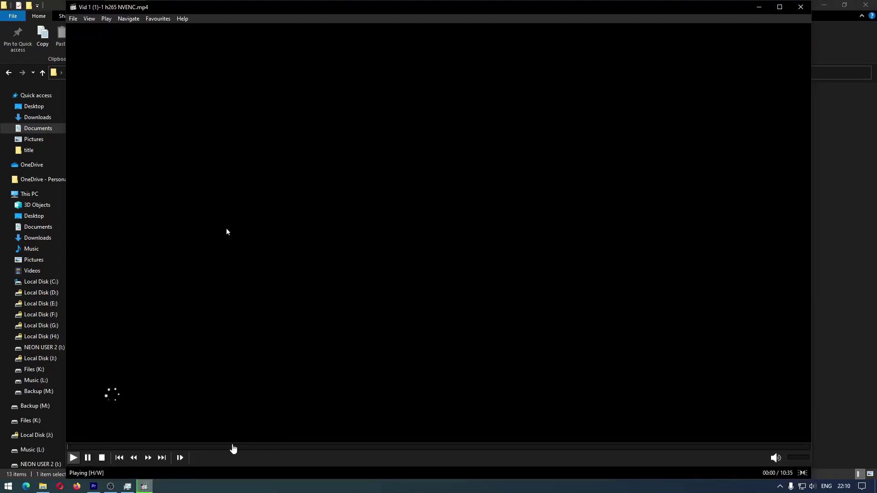
click(218, 448)
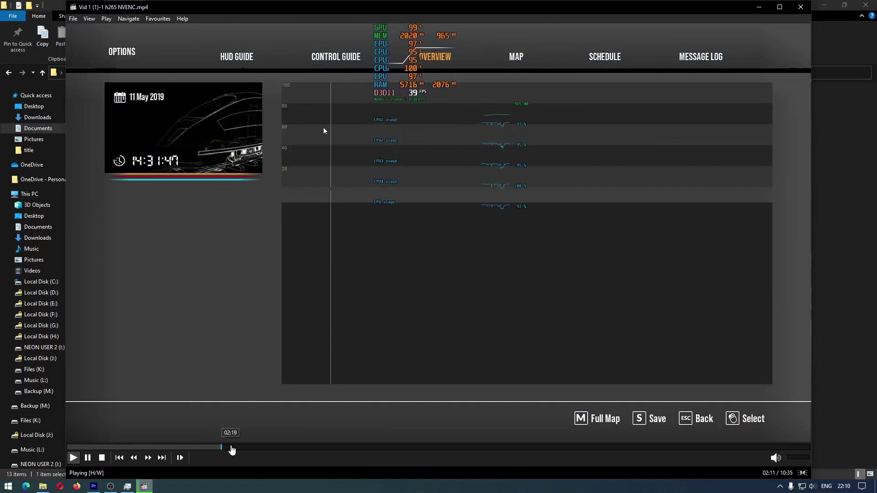
click(237, 447)
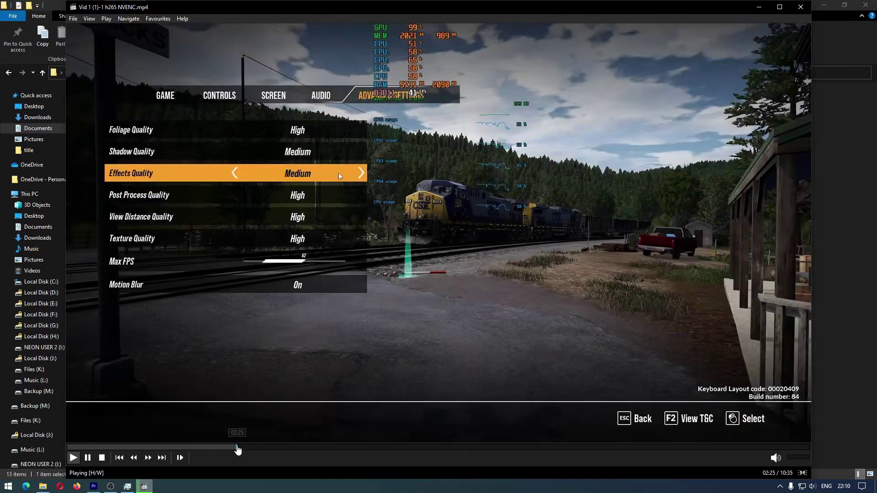
click(259, 448)
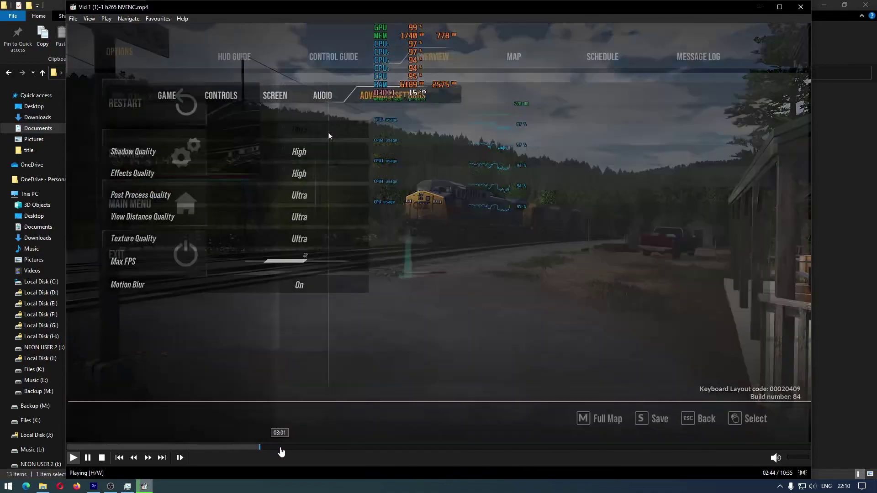
click(280, 449)
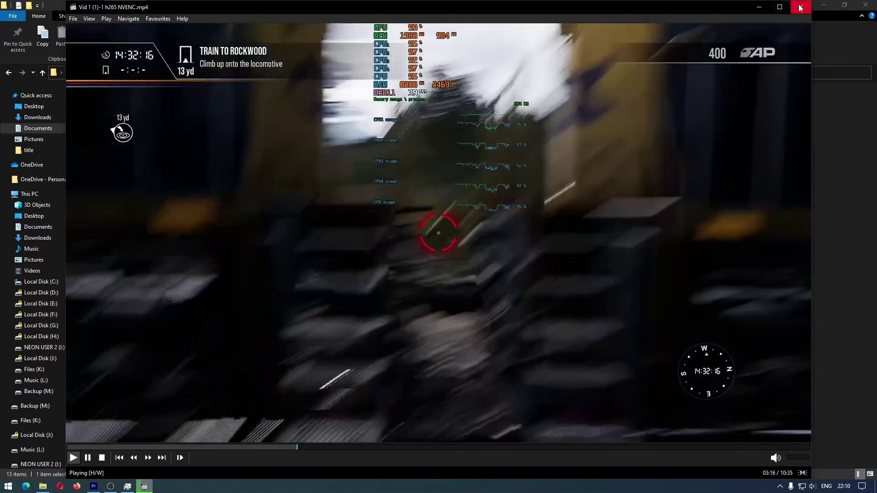
click(800, 7)
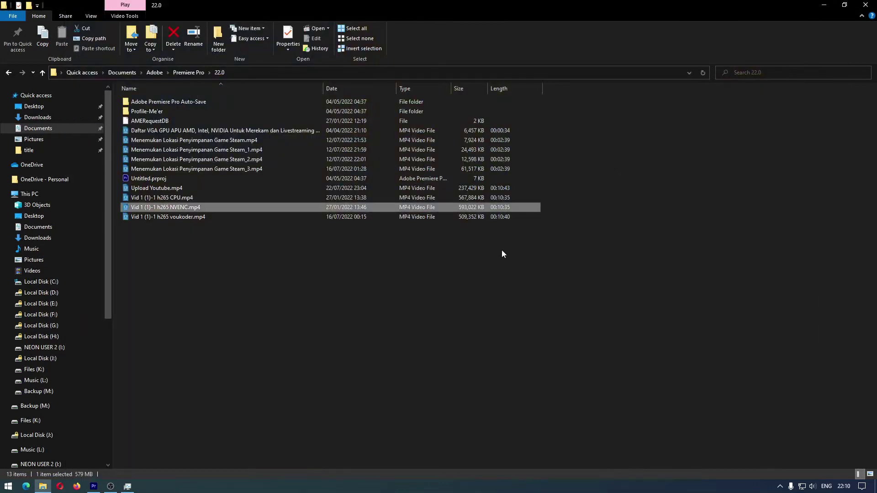